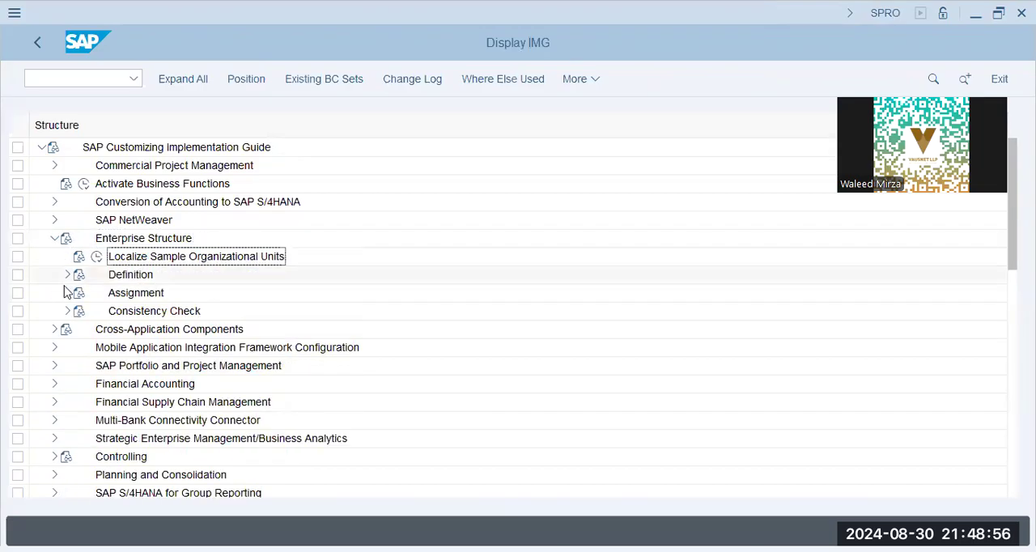
- Open the Assign controlling area to operating concern activity under Enterprise Structure, Assignment, Controlling in the implementation guide
left_click(67, 292)
left_click(80, 329)
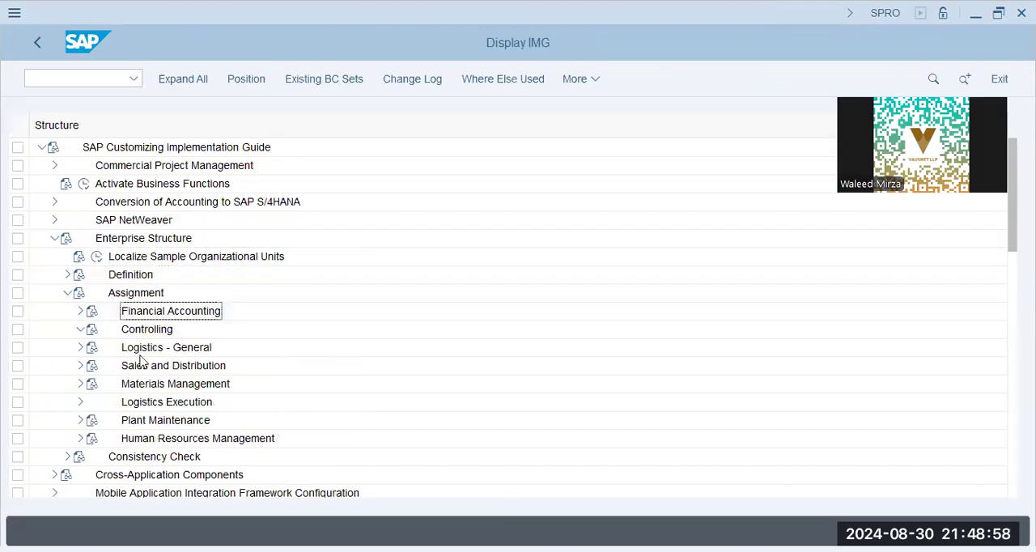
left_click(170, 366)
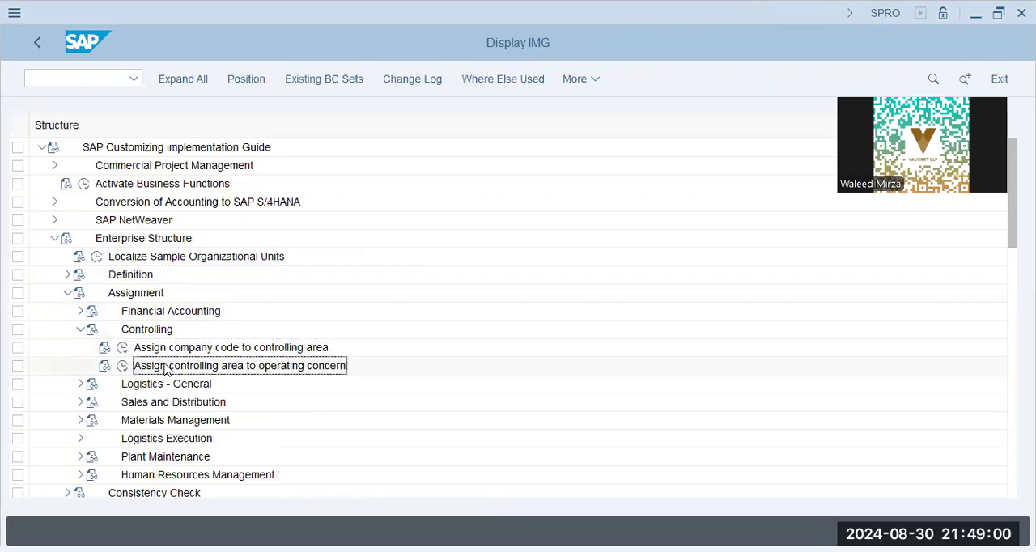
left_click(123, 365)
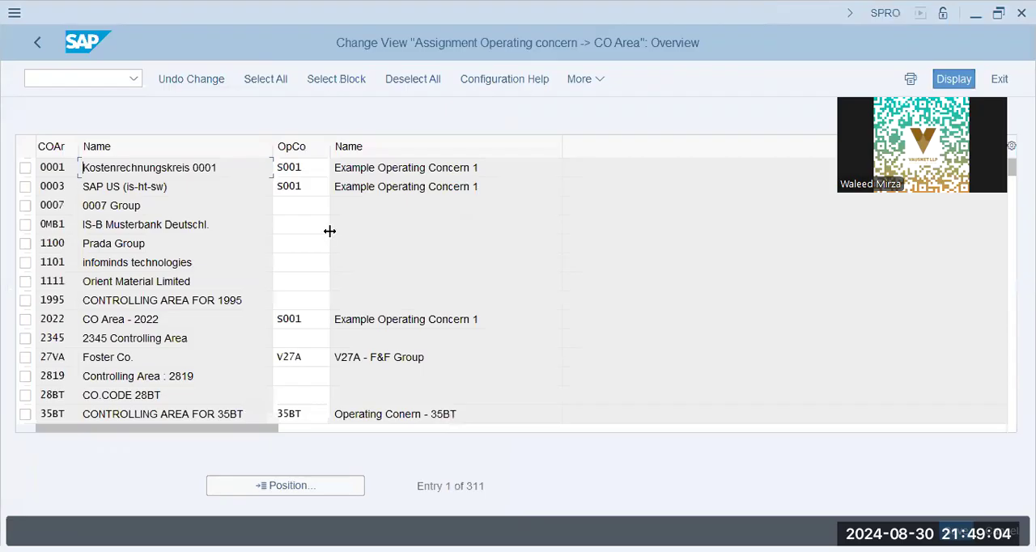
- Position the list on controlling area XAP9 and assign operating concern XAP0 to it
left_click(274, 484)
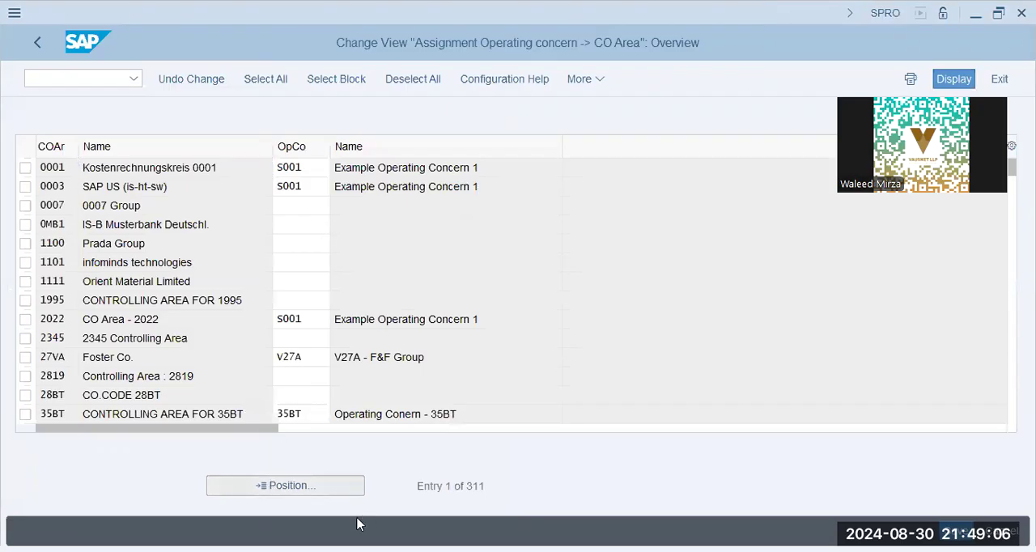
type("xap9")
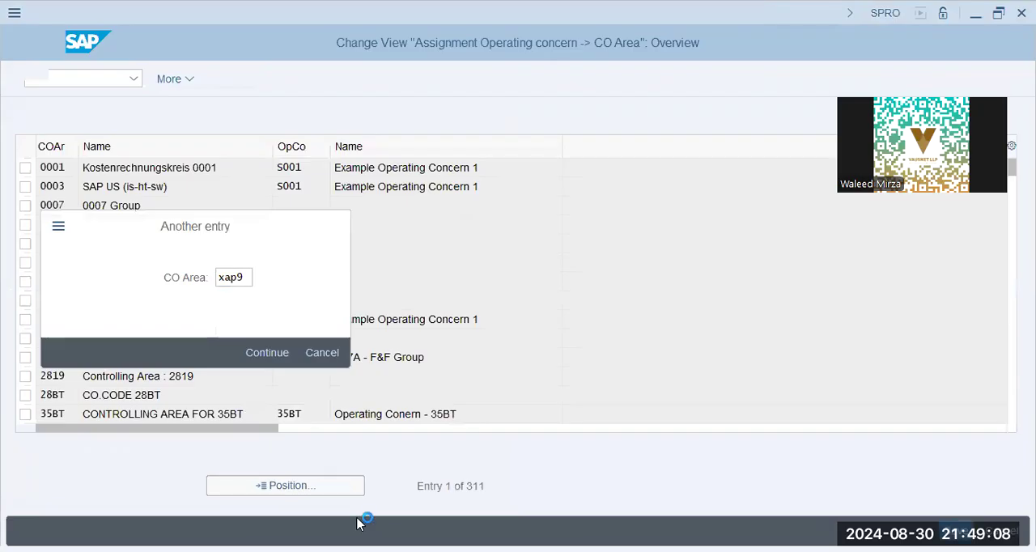
key("Return")
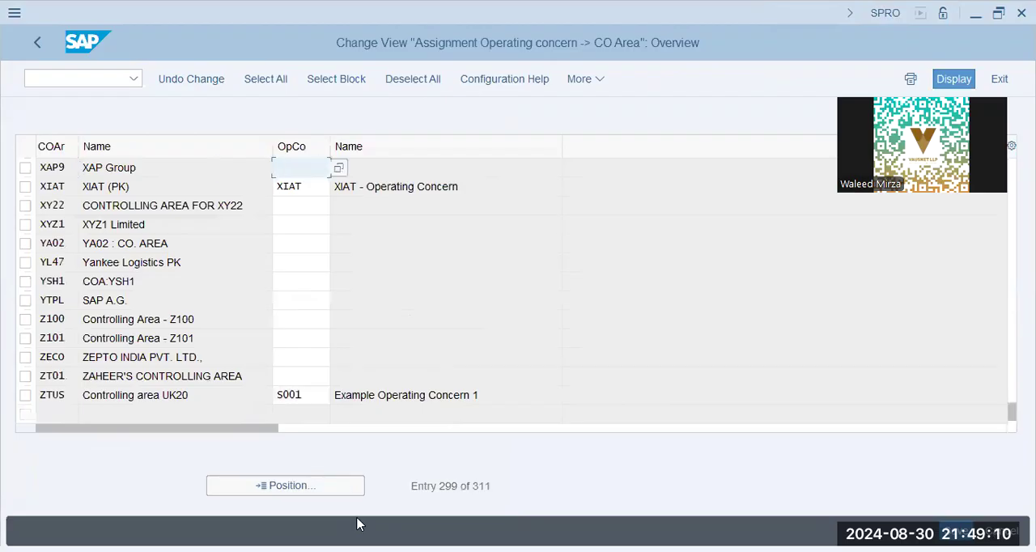
type("xap0")
key("Return")
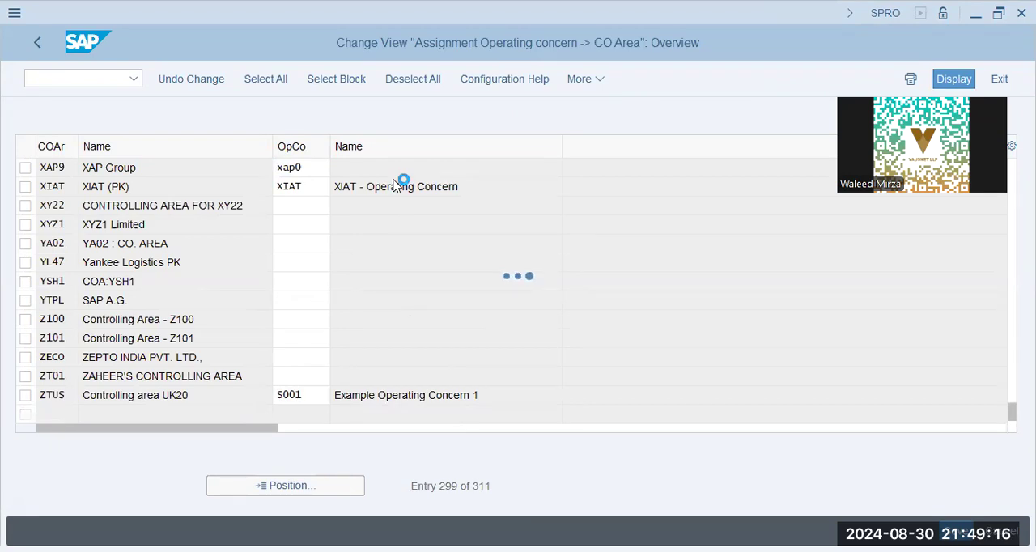
left_click(430, 170)
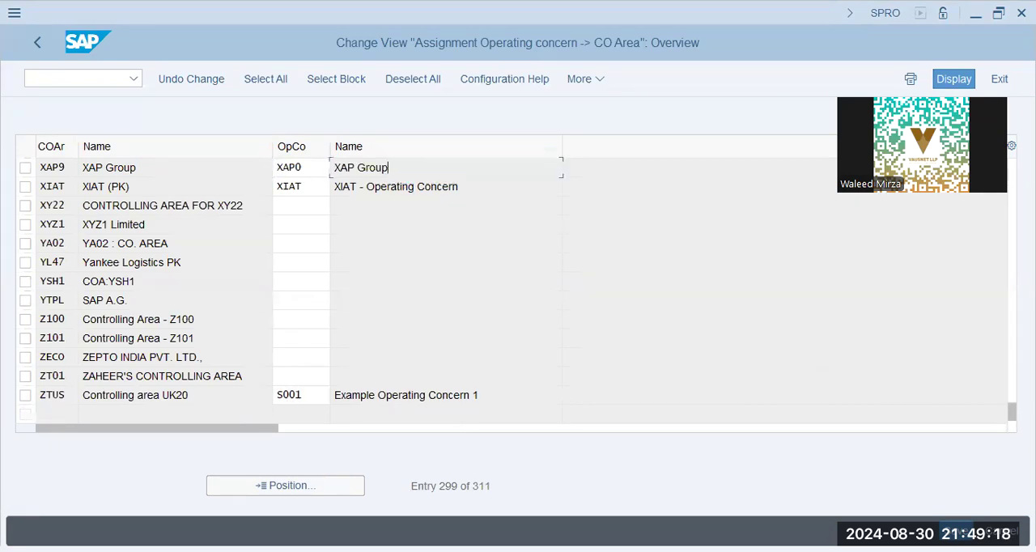
- Save the assignment under the XAP9 FICO Config customizing request, found by searching own requests for xap, and return to the implementation guide
left_click(956, 531)
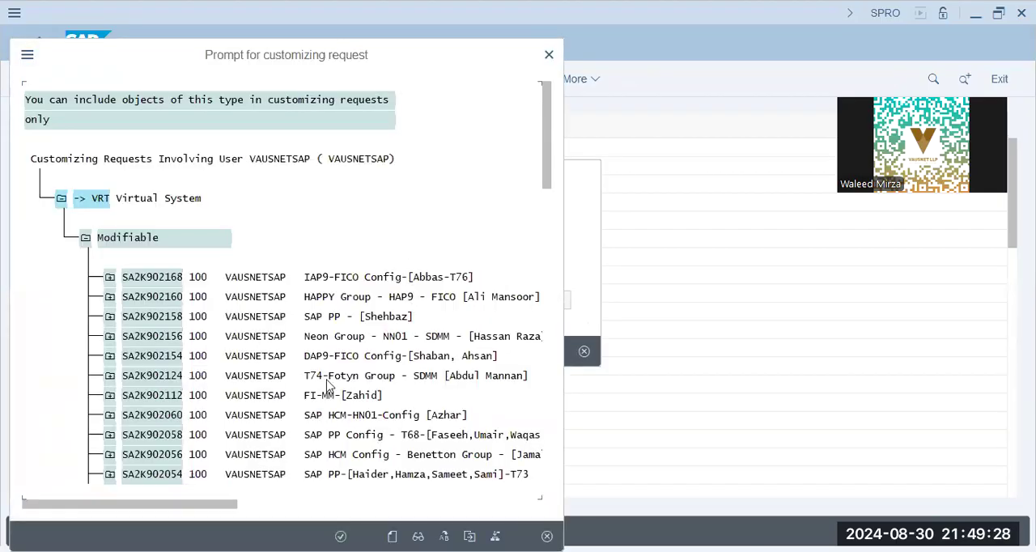
double_click(403, 429)
type("xap")
key("Return")
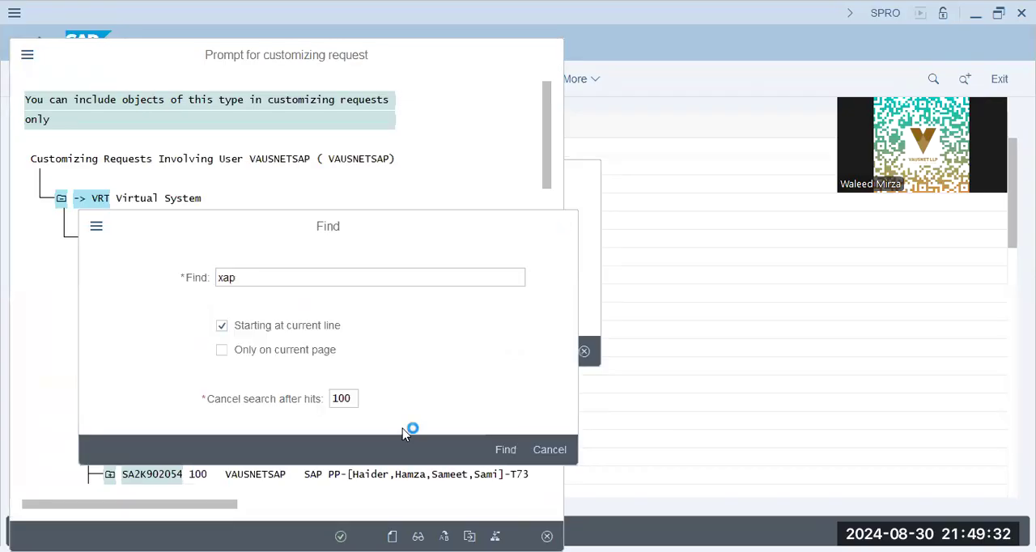
left_click(435, 101)
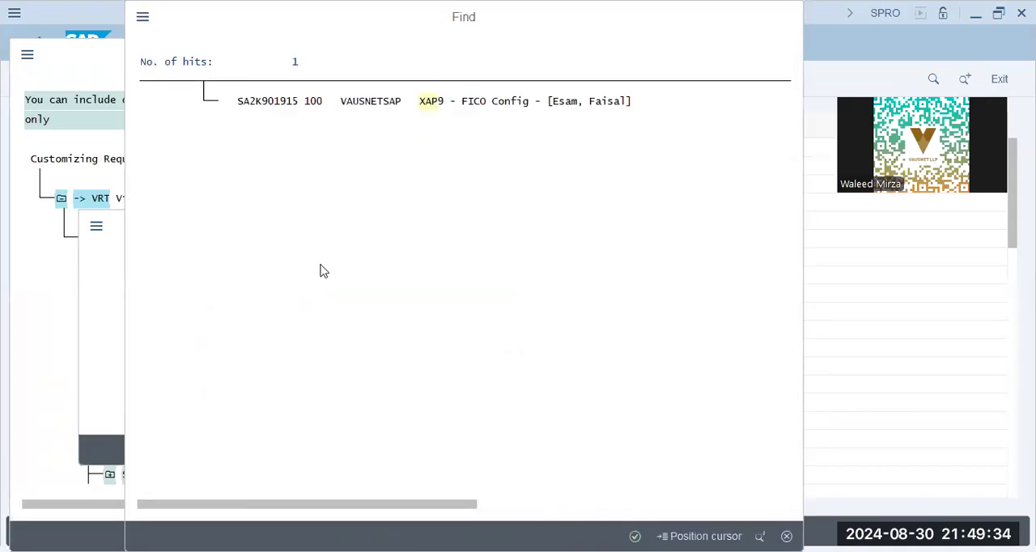
left_click(318, 139)
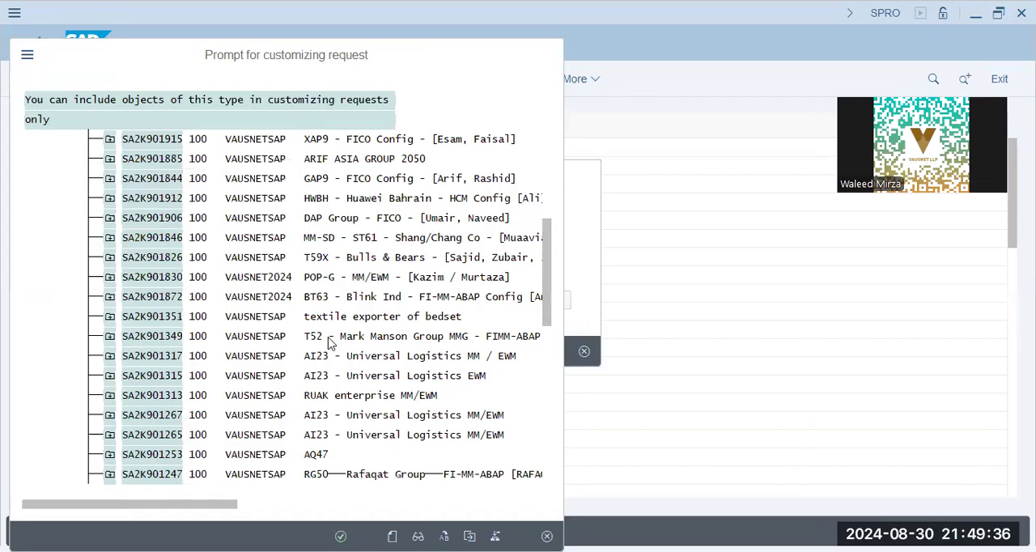
key("Return")
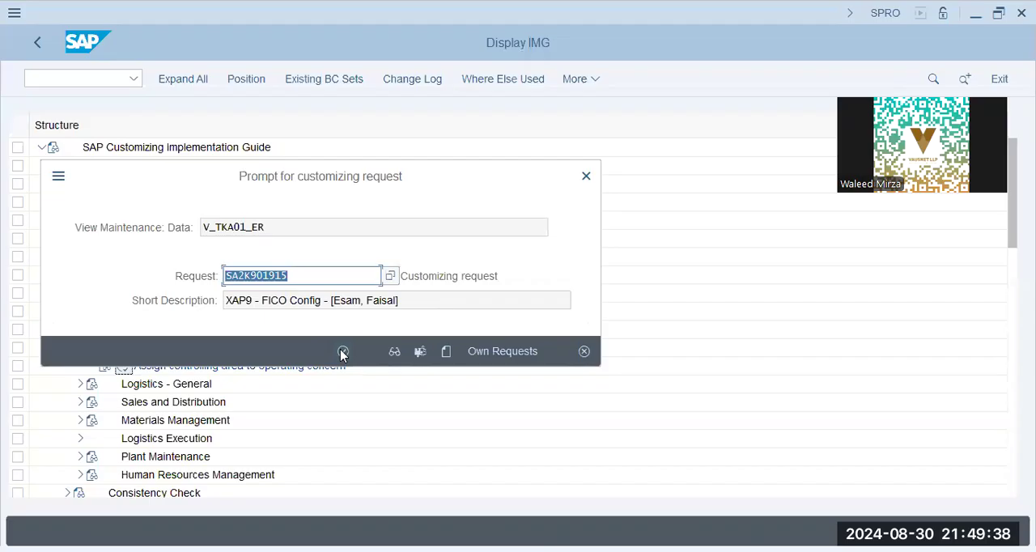
left_click(342, 354)
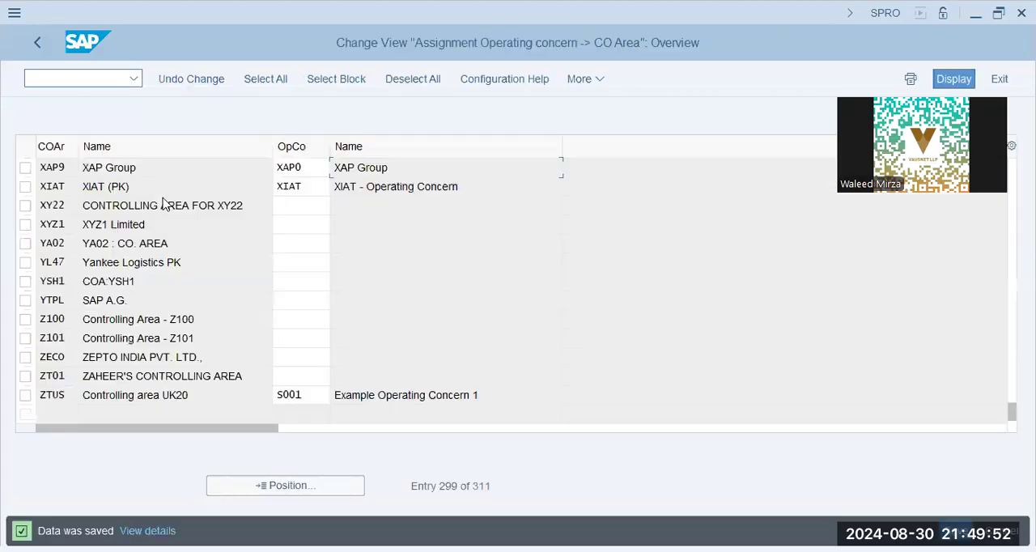
left_click(36, 44)
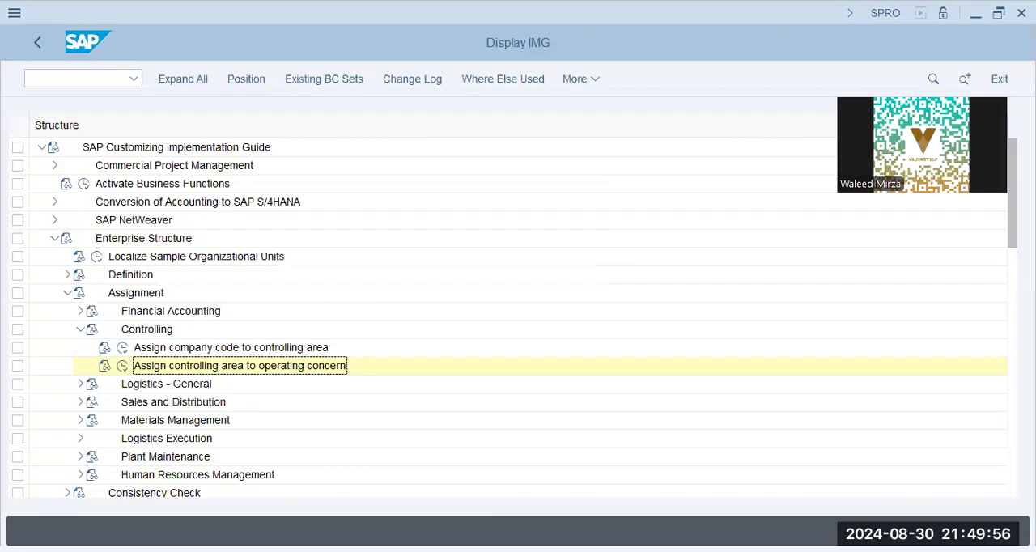
key("ctrl+slash")
type("/n ")
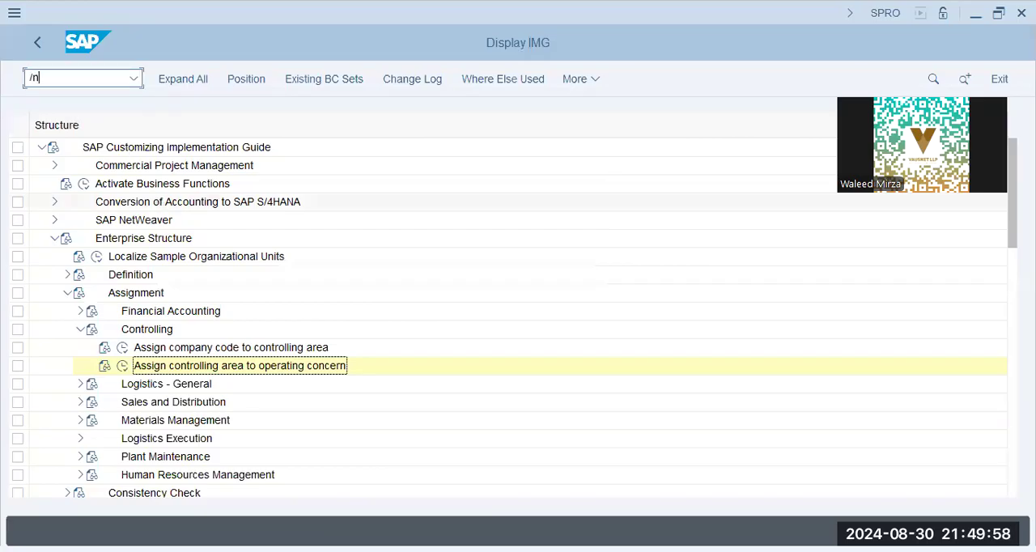
type("kss4")
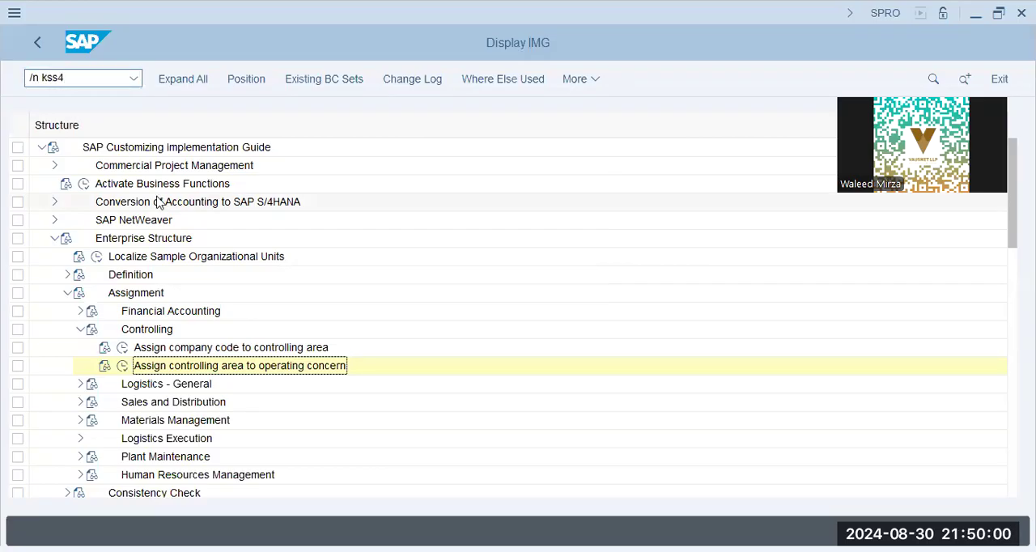
key("Return")
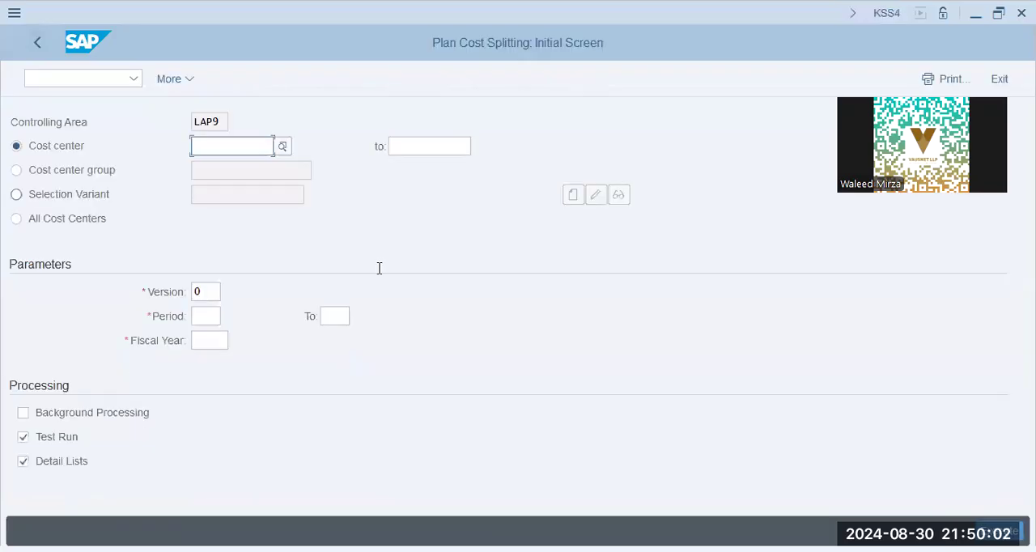
- Set the controlling area to XAP9 with transaction OKKS
key("ctrl+/")
type("sn")
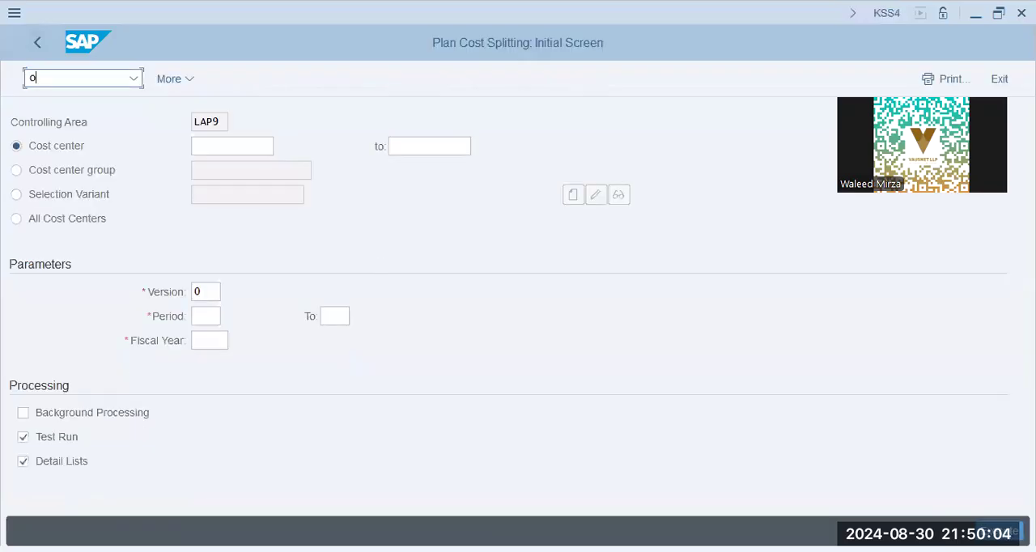
key("BackSpace")
key("BackSpace")
key("BackSpace")
type("/n okks")
key("Return")
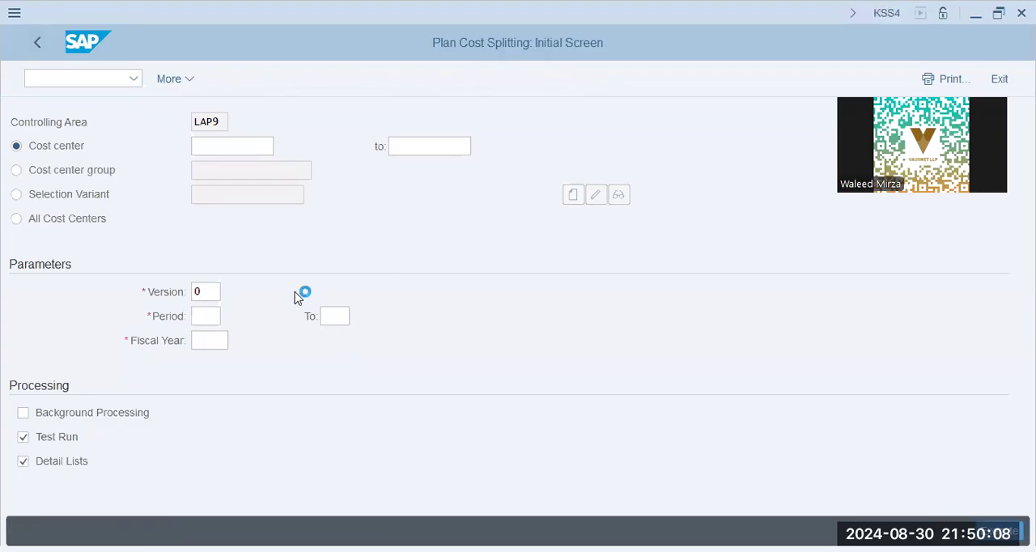
type("xap")
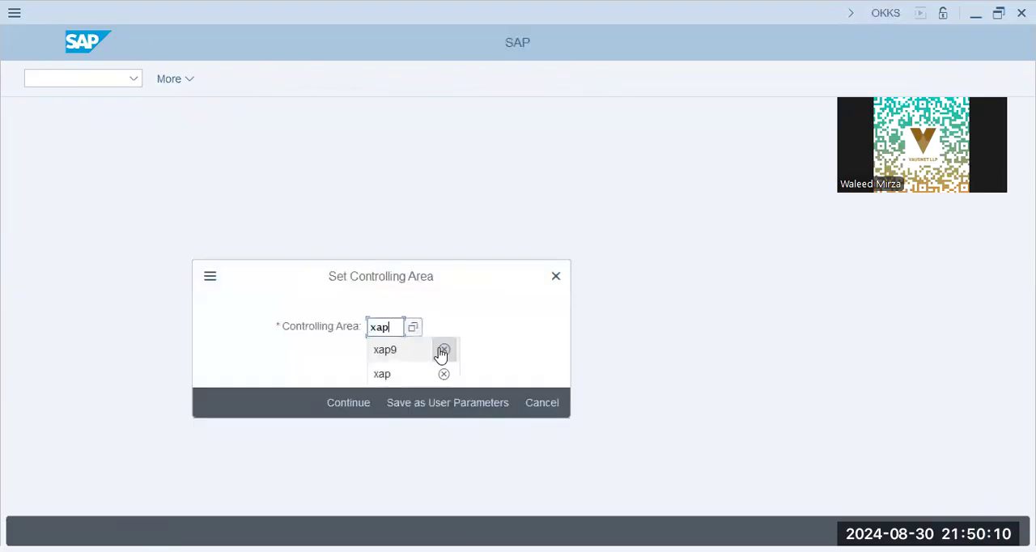
left_click(441, 354)
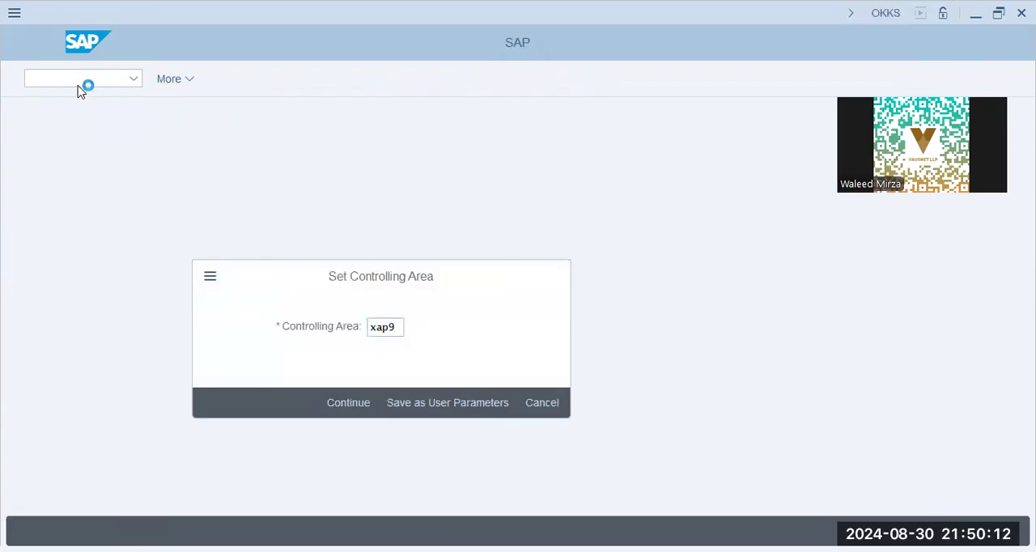
- Open plan cost splitting with transaction KSS4 and enter cost center X1009
type("kss4")
key("Return")
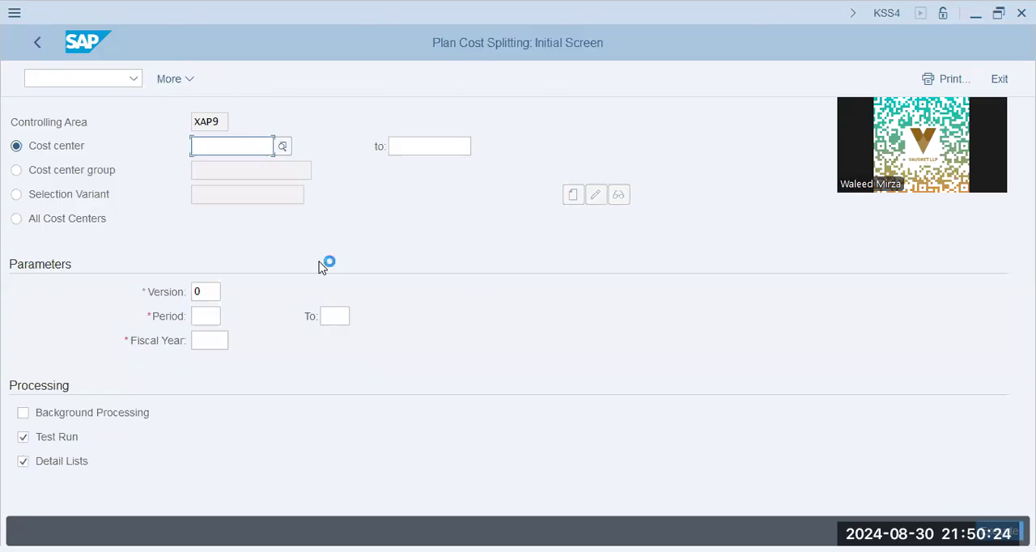
key("Down")
key("Down")
key("Tab")
key("Tab")
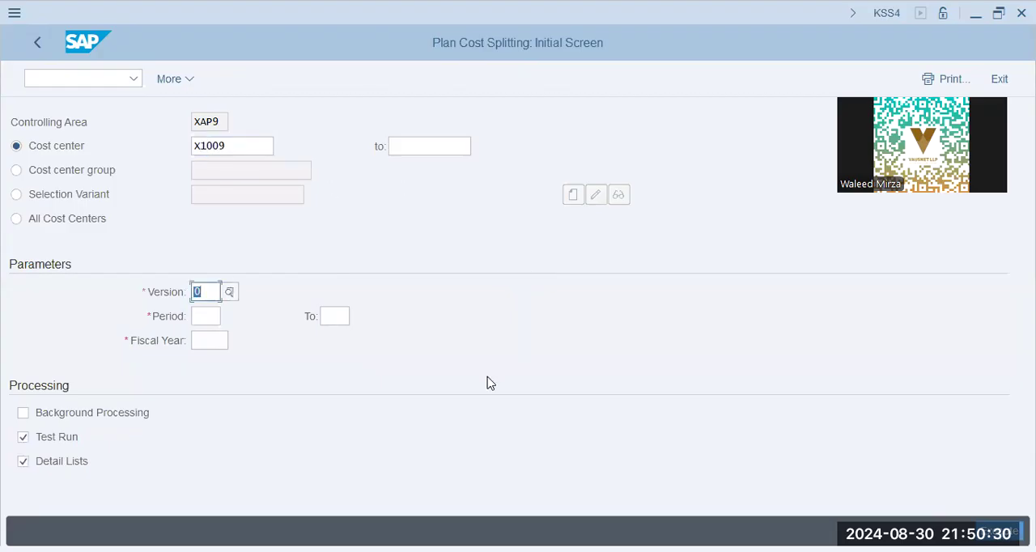
- Set the period from 1 to 1 and the fiscal year to 2024, and execute the plan cost splitting as a test run
left_click(214, 316)
left_click(221, 339)
left_click(340, 319)
left_click(350, 346)
left_click(226, 342)
type("2024")
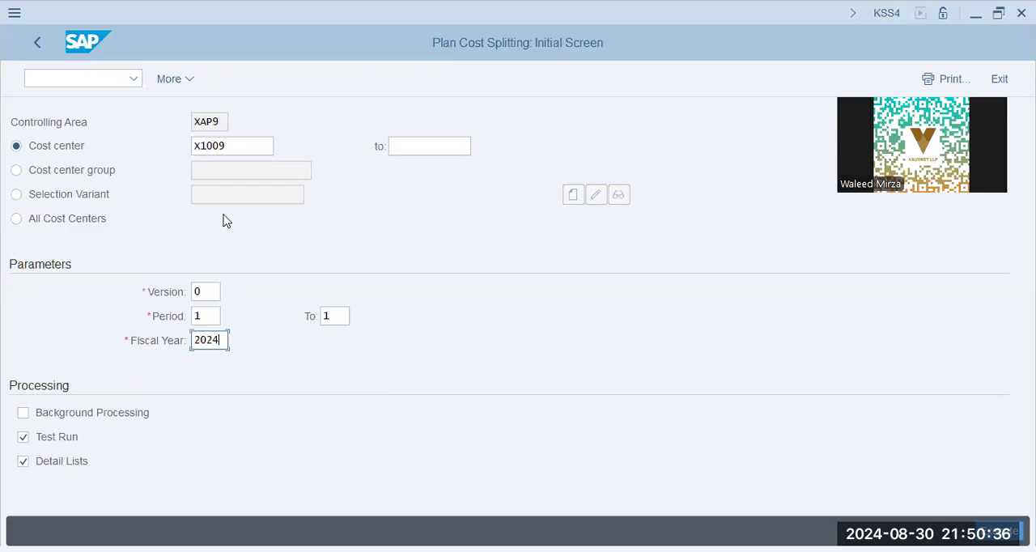
left_click(1001, 532)
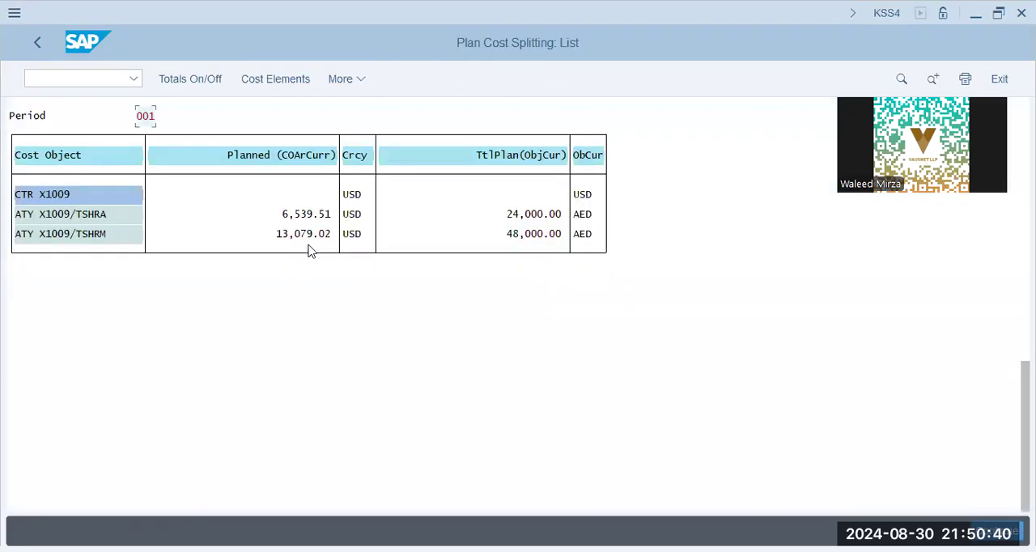
- Review the planned amounts of the activity types, leave the list, and execute the plan cost splitting with Test Run turned off
left_click(539, 214)
left_click(539, 237)
left_click(41, 45)
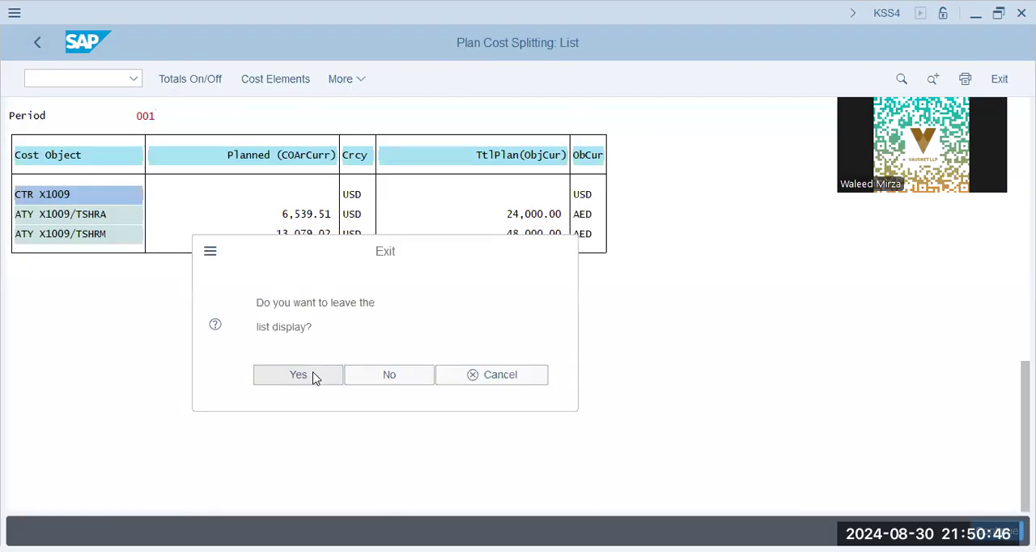
left_click(316, 378)
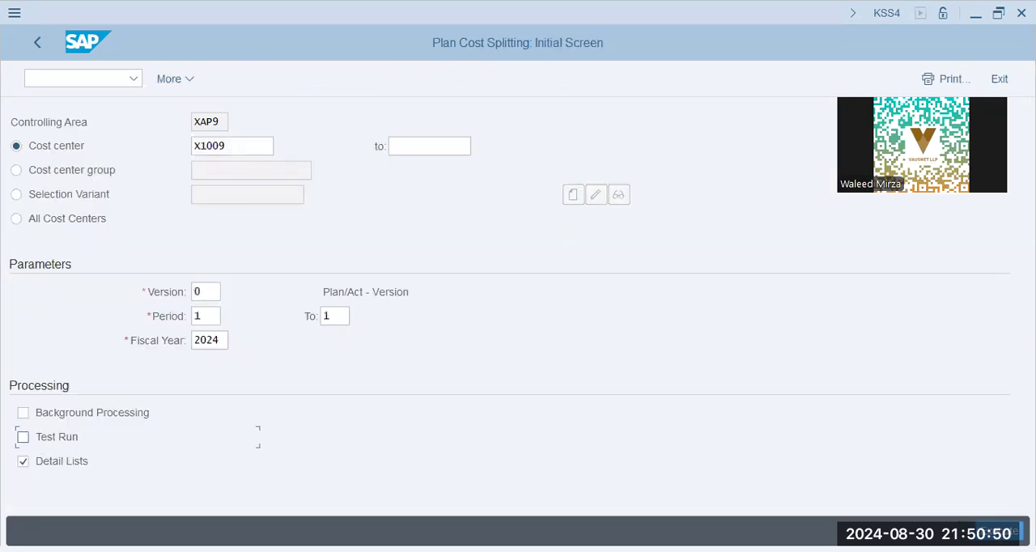
key("alt+Tab")
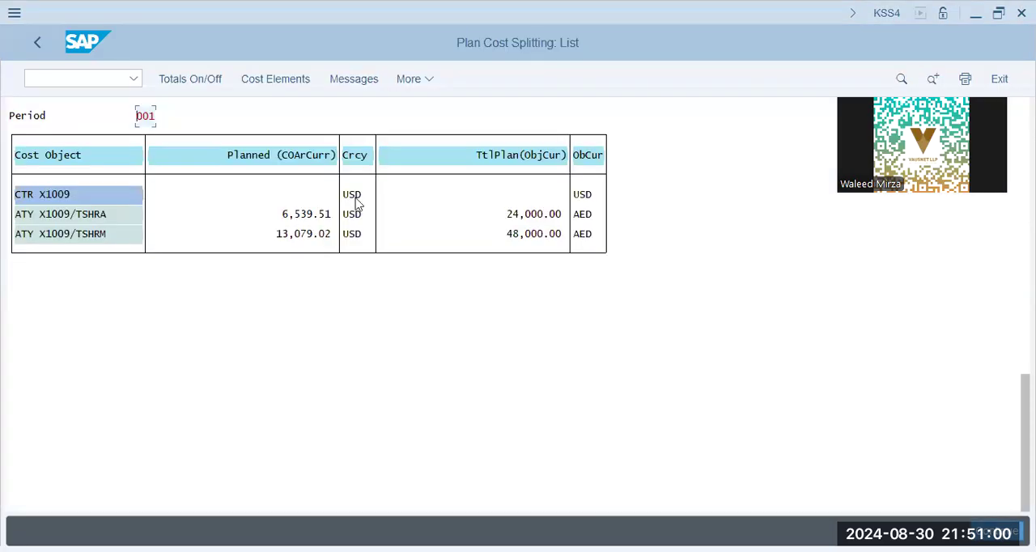
- Display the cost element breakdown of the activity type costs on cost center X1009
left_click(289, 79)
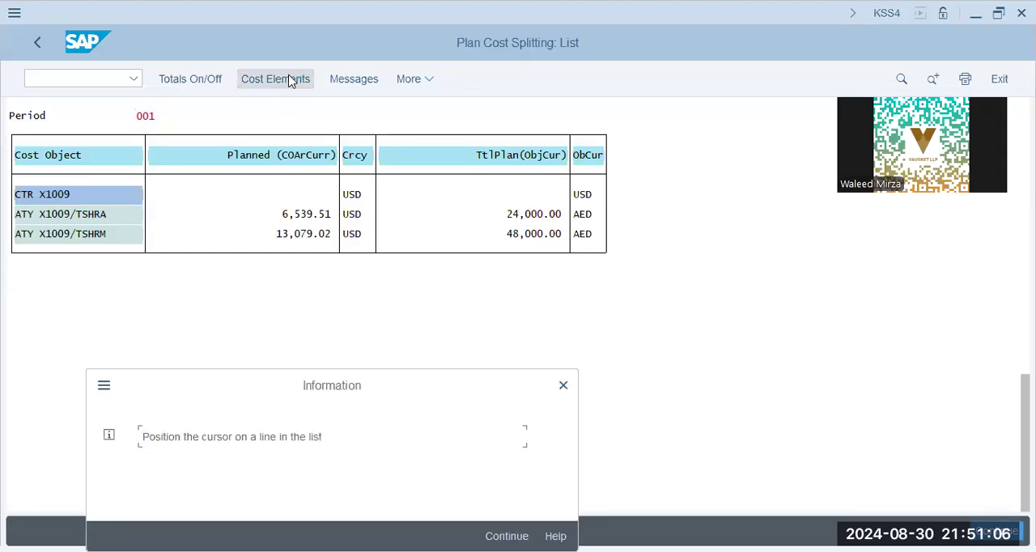
key("Return")
left_click(297, 223)
left_click(261, 80)
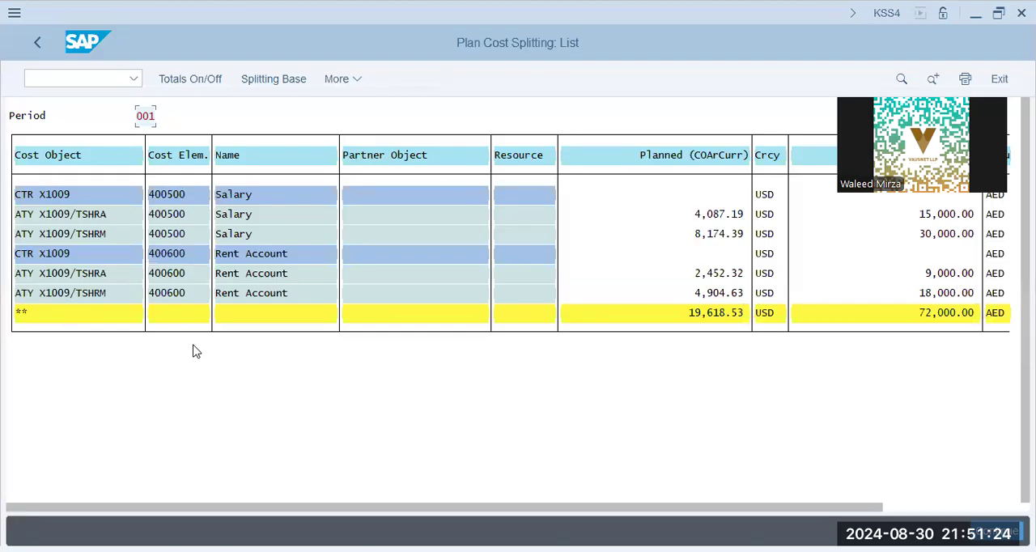
- Examine the splitting base of the Salary line for activity type TSHRA, including the equivalence number shares, and close the explanation
left_click(267, 81)
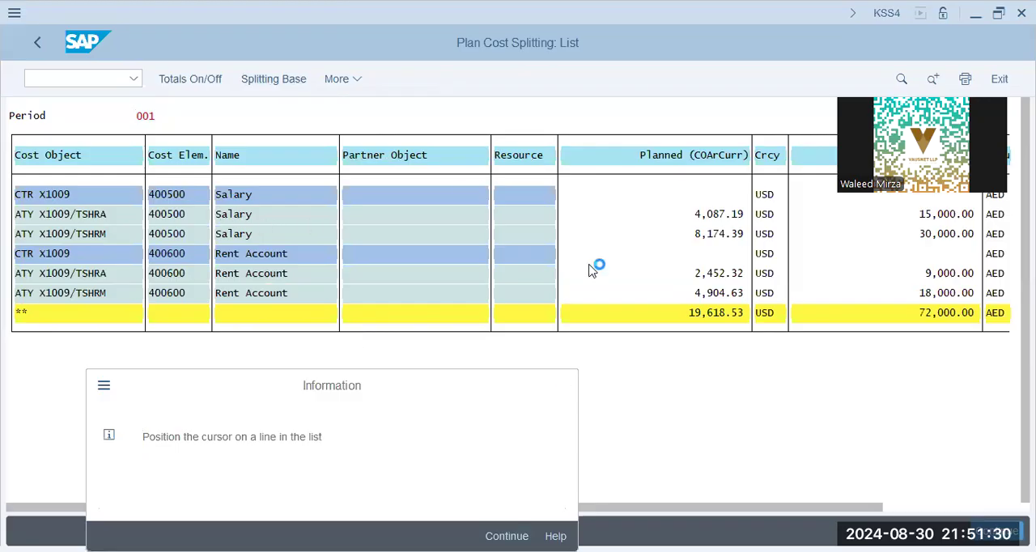
key("Return")
left_click(55, 216)
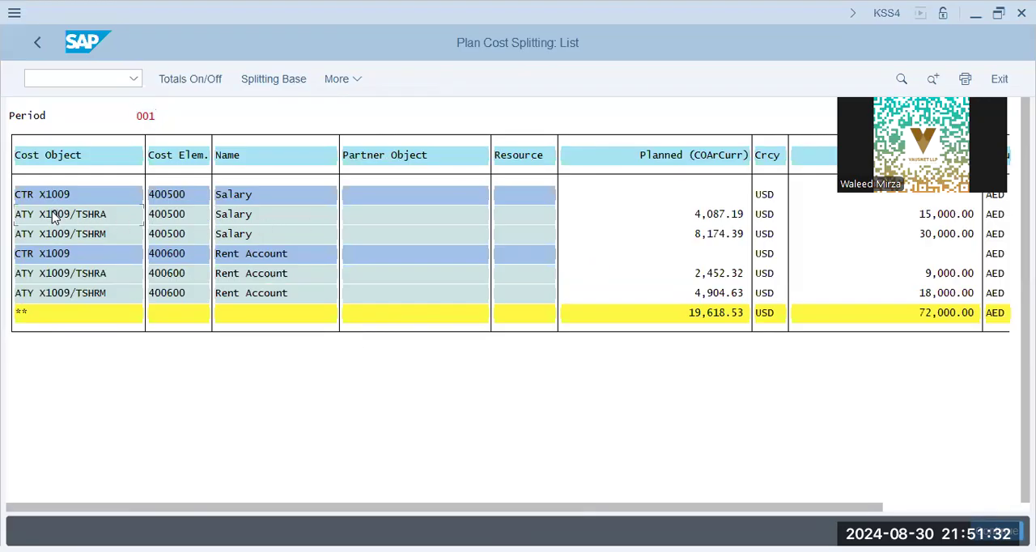
left_click(328, 276)
left_click(353, 257)
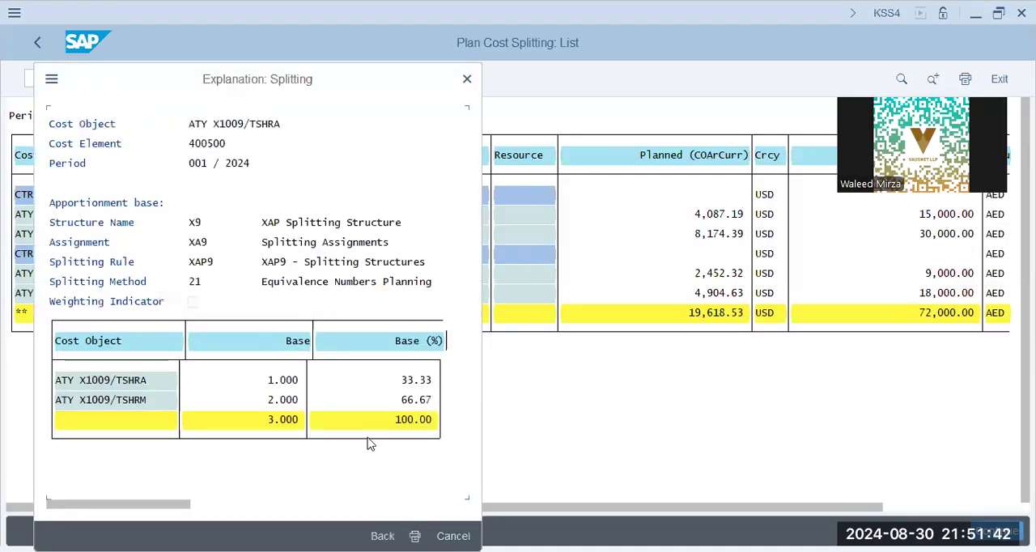
left_click(276, 402)
left_click(283, 383)
left_click(466, 80)
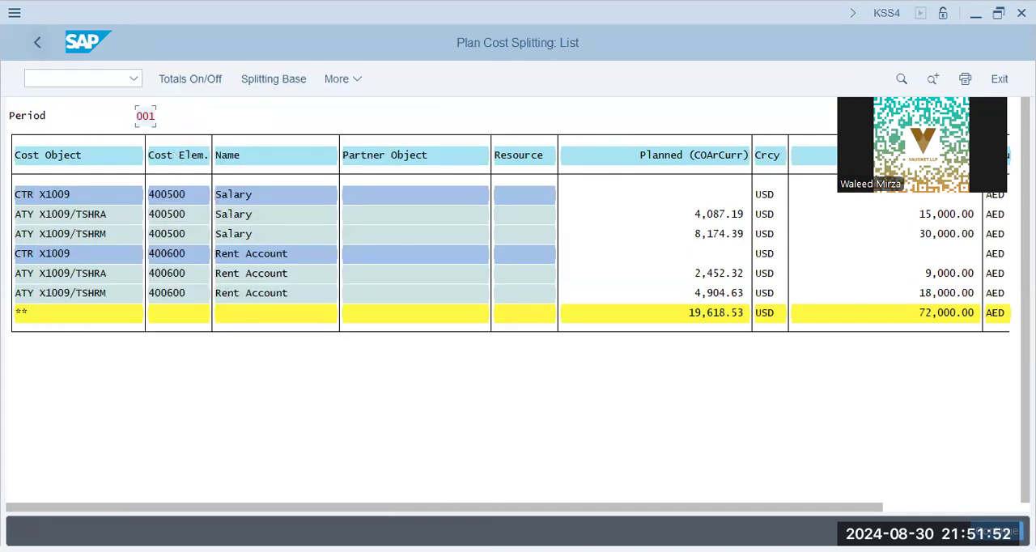
- Leave the plan cost splitting list and transaction, and open plan price calculation with transaction code KSPI
left_click(37, 43)
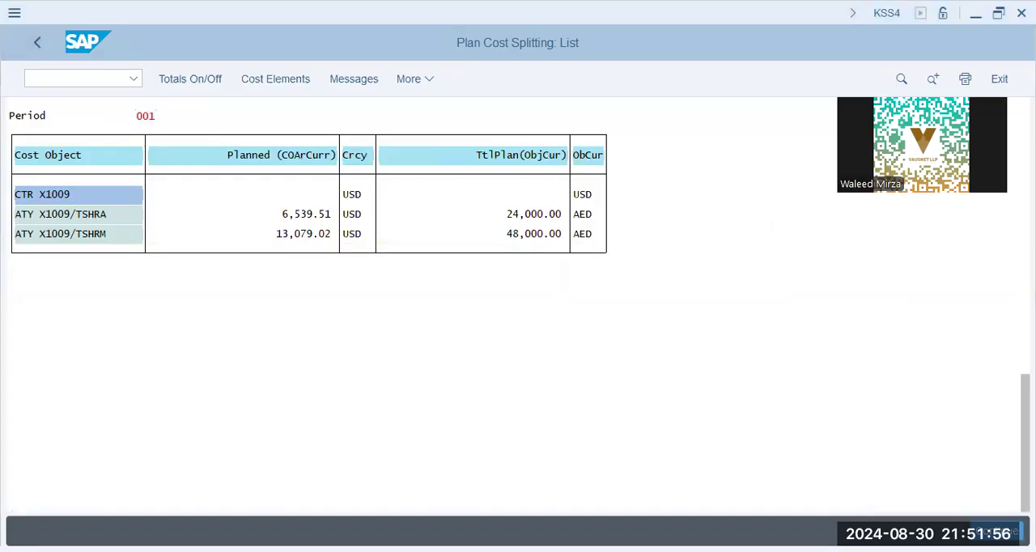
left_click(29, 43)
left_click(290, 383)
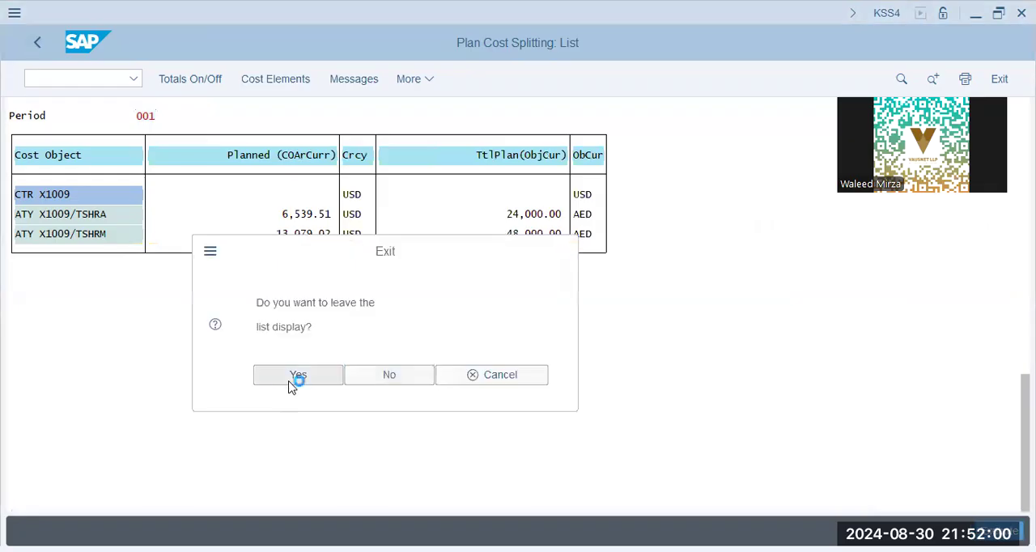
left_click(41, 42)
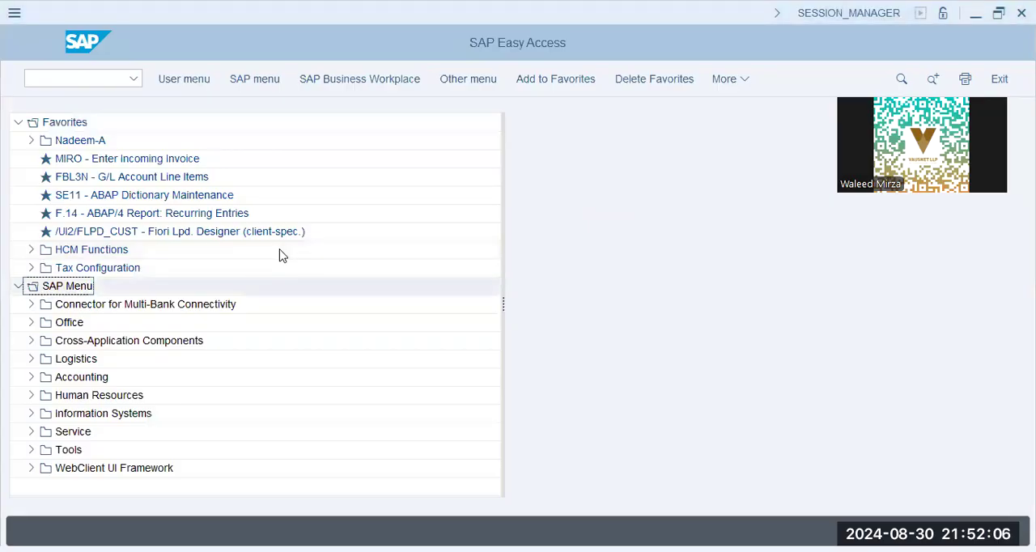
left_click(69, 84)
type("kspi")
key("Return")
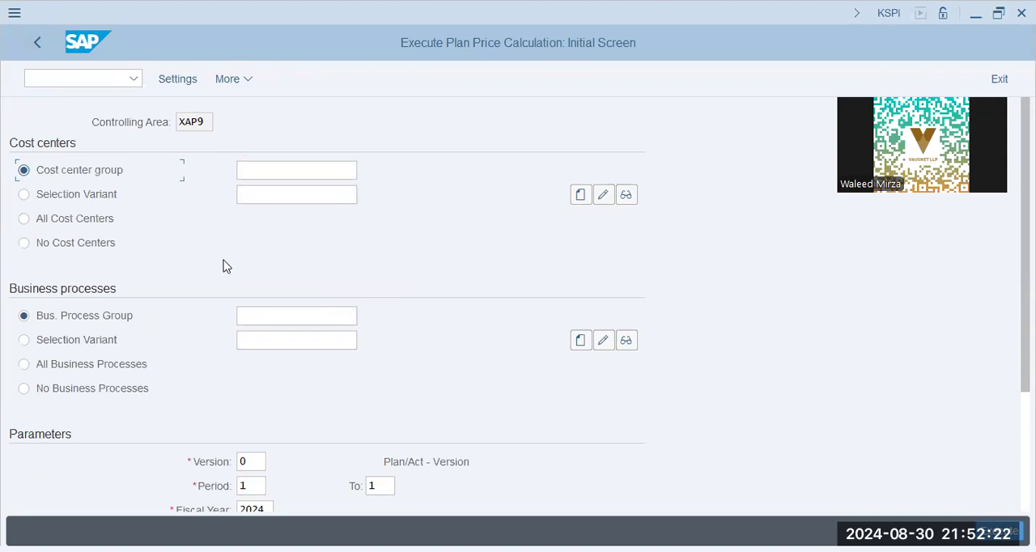
- Select All Cost Centers and All Business Processes, and execute the plan price calculation as a test run
key("alt+Tab")
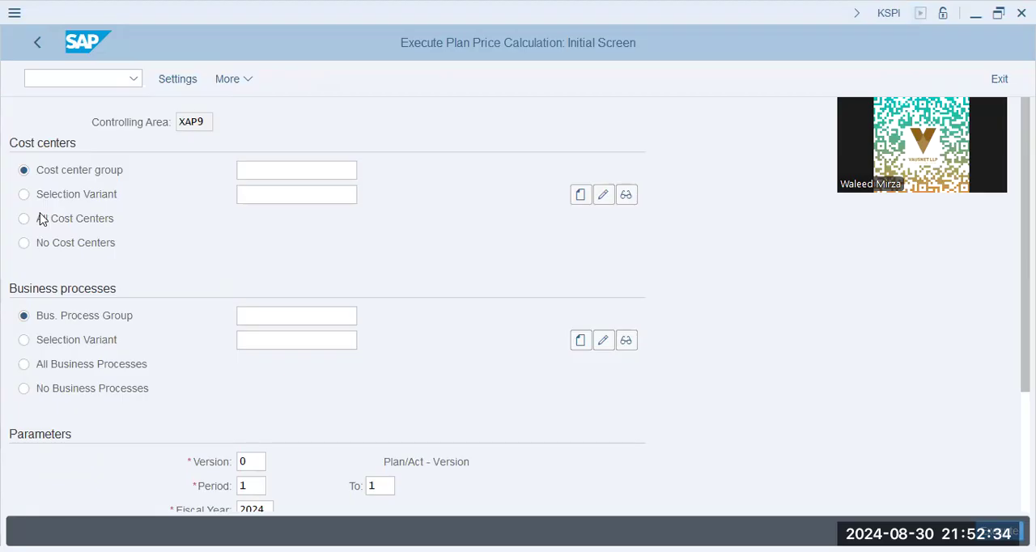
left_click(70, 227)
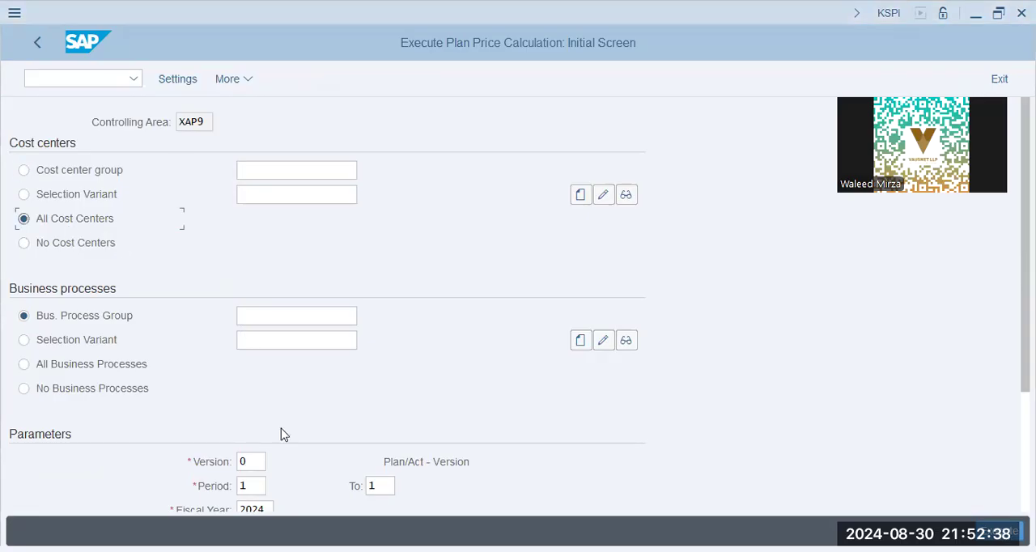
scroll(267, 389, "down", 1)
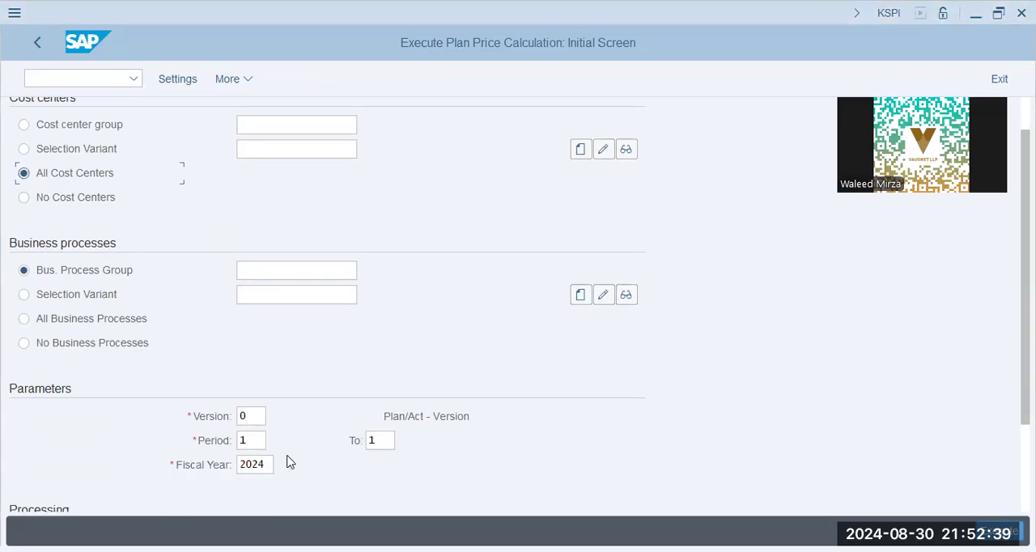
left_click(90, 325)
scroll(333, 429, "down", 3)
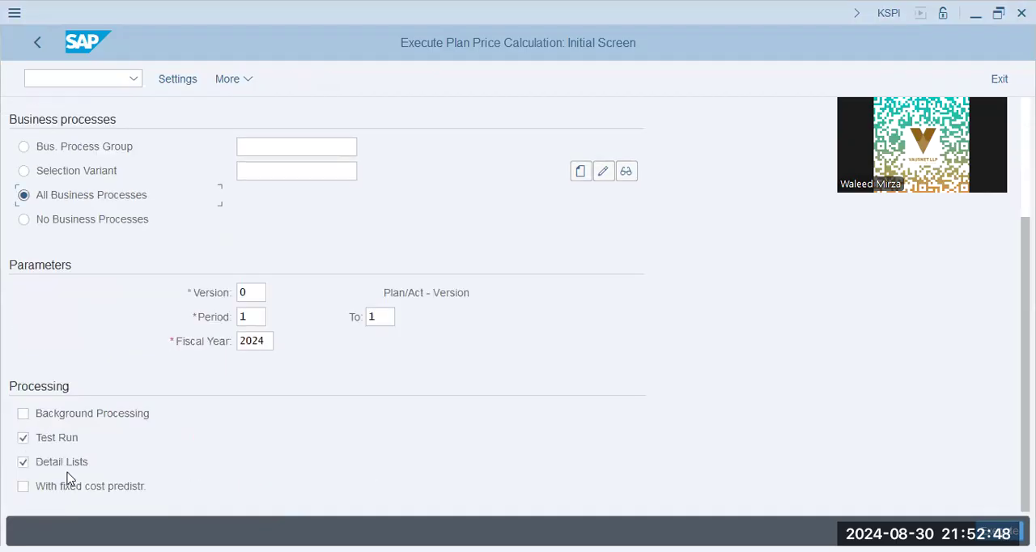
left_click(1001, 531)
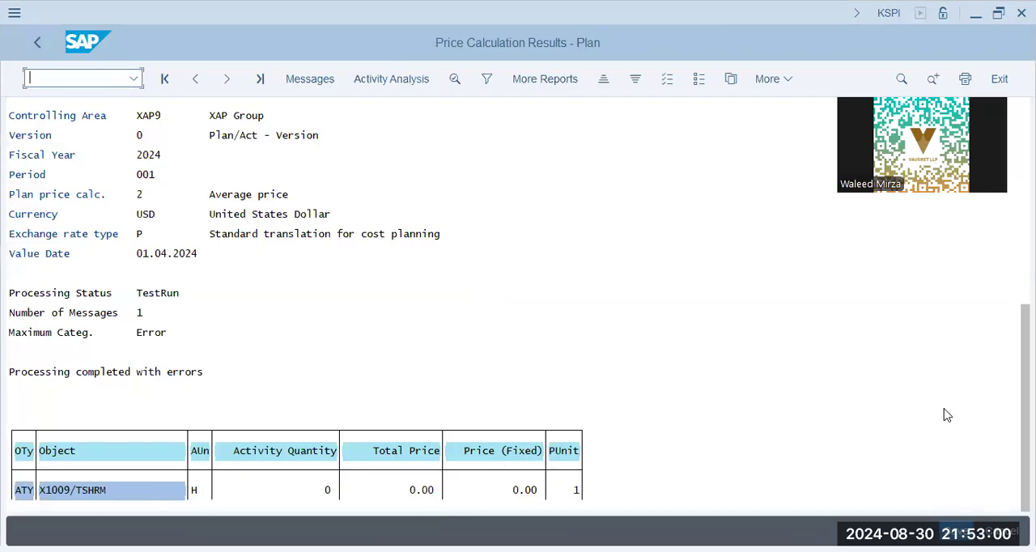
- Review the calculated prices of activity types TSHRM and TSHRA on cost center X1009 and the processing status
left_click(87, 490)
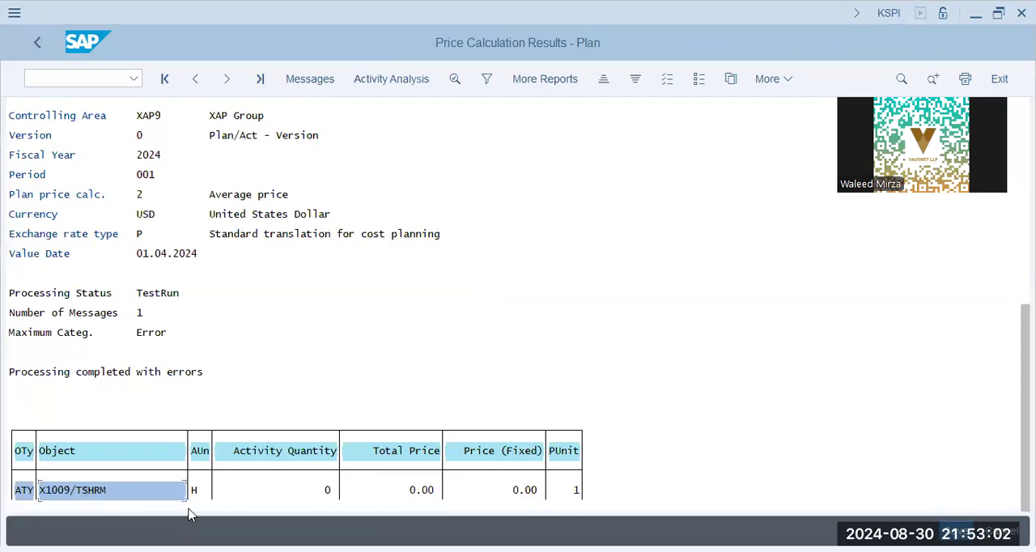
scroll(541, 493, "up", 1)
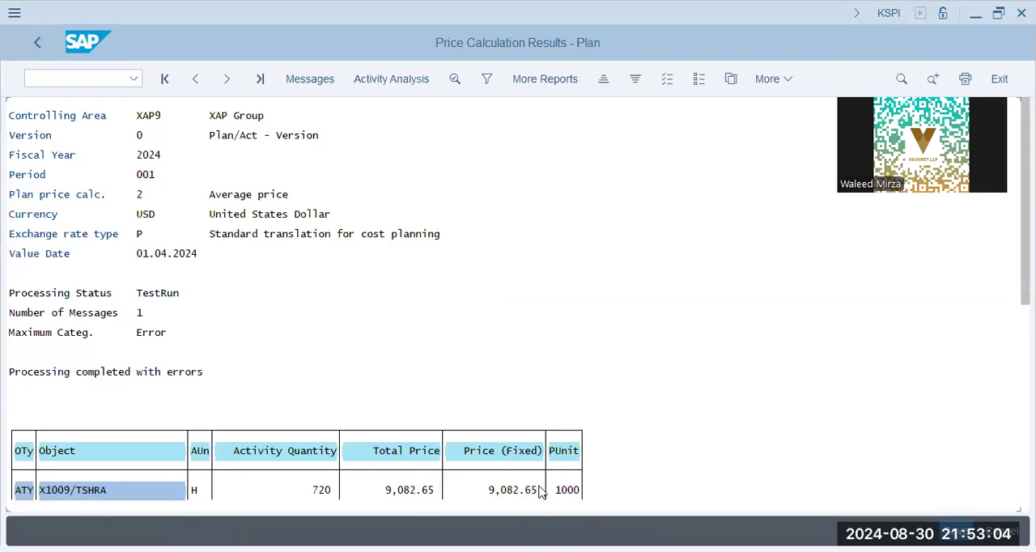
left_click(92, 495)
left_click(517, 490)
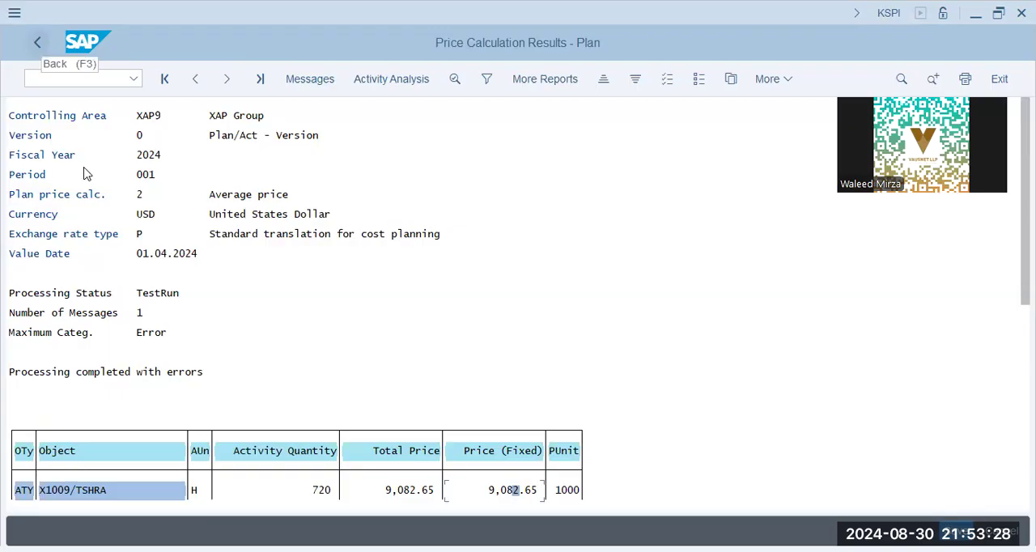
left_click(122, 374)
left_click(197, 376)
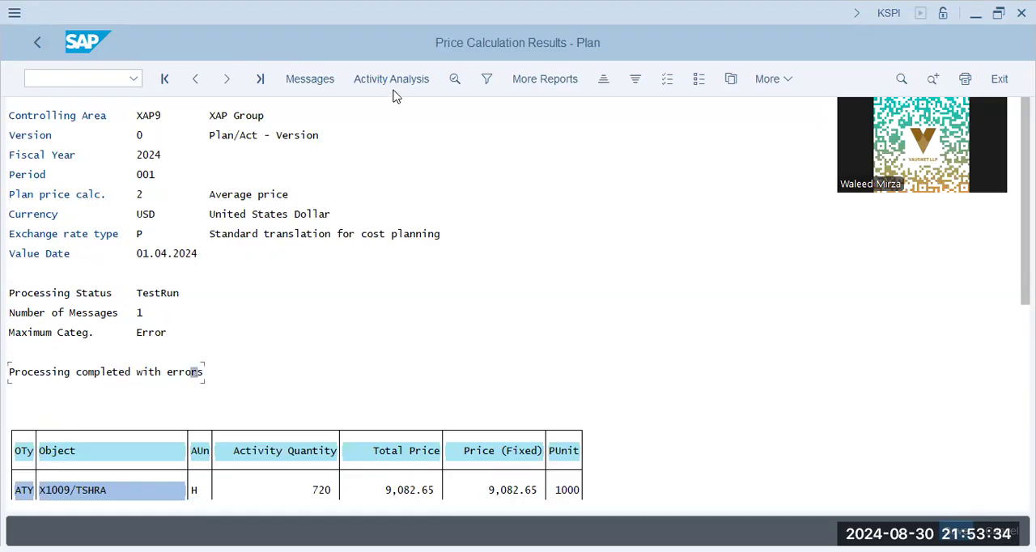
- Leave the test results without posting them, and rerun the price calculation with Test Run turned off, posting the data despite errors
left_click(37, 52)
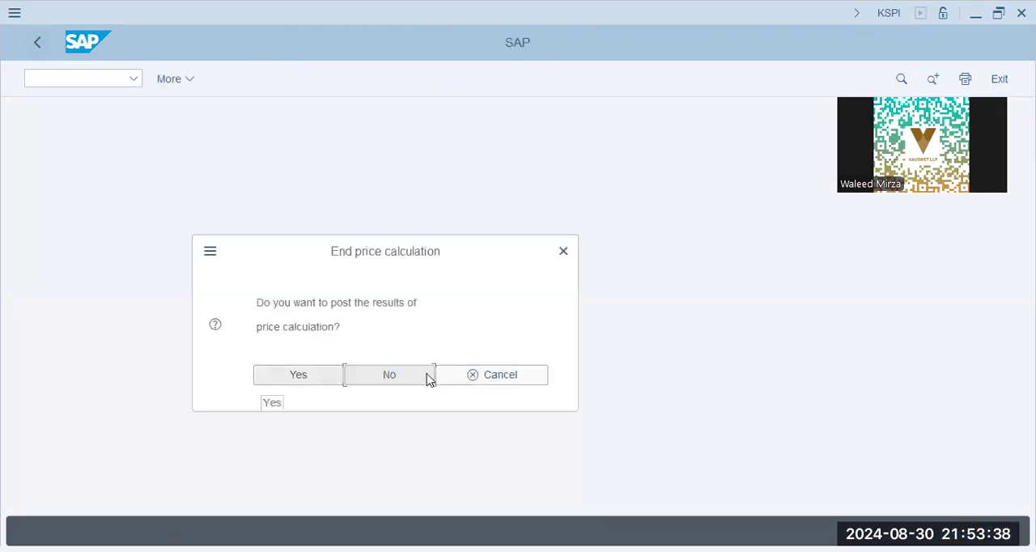
left_click(413, 377)
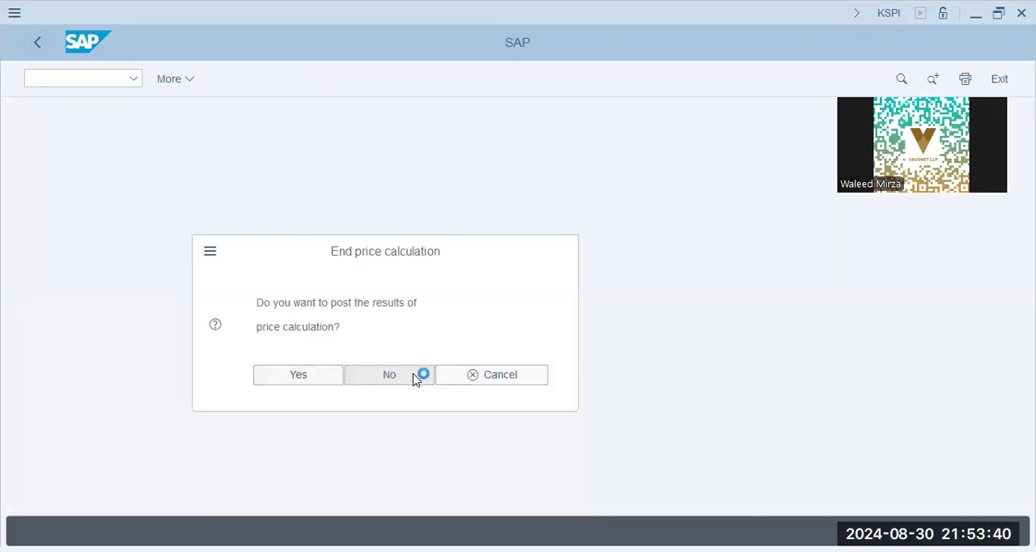
scroll(126, 423, "down", 5)
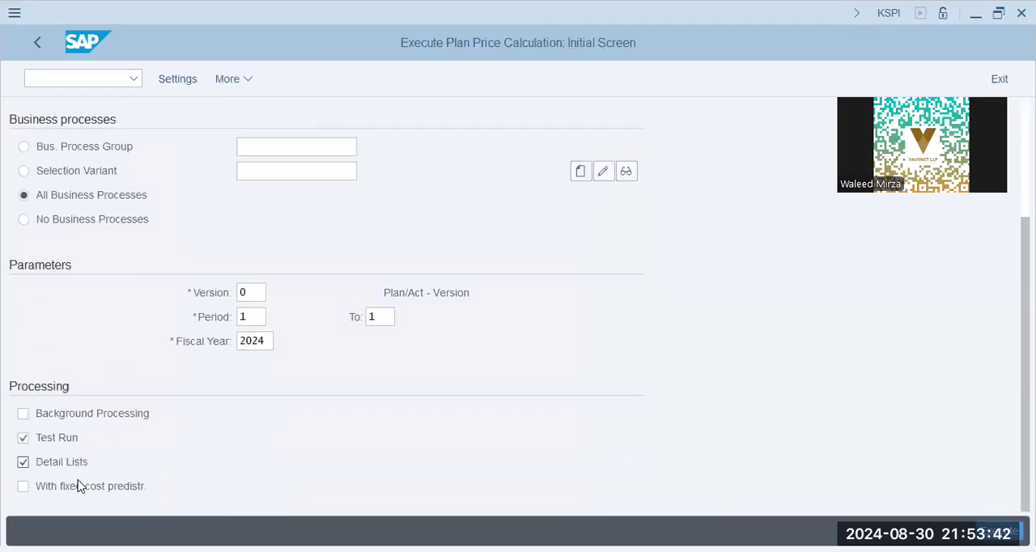
left_click(49, 441)
scroll(159, 213, "up", 3)
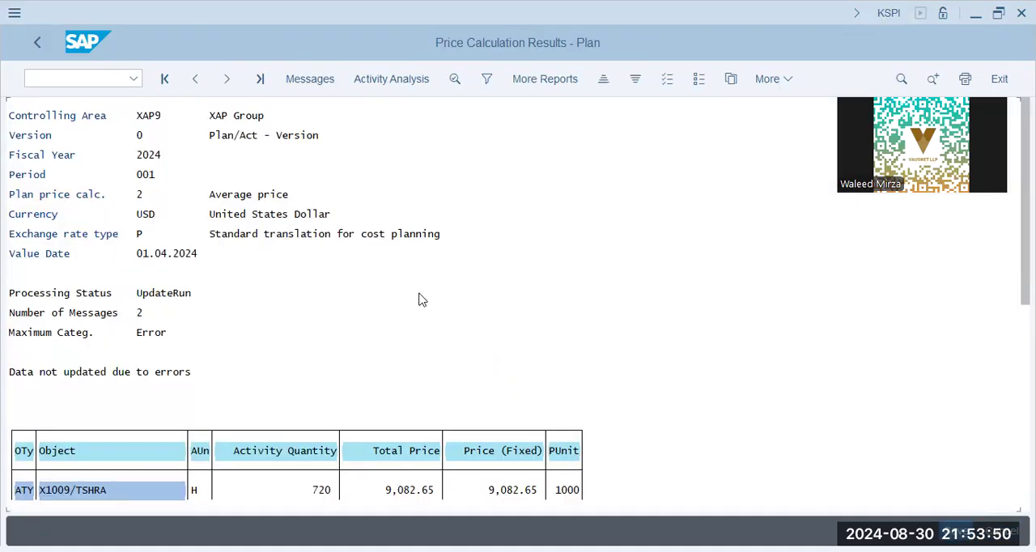
left_click(298, 376)
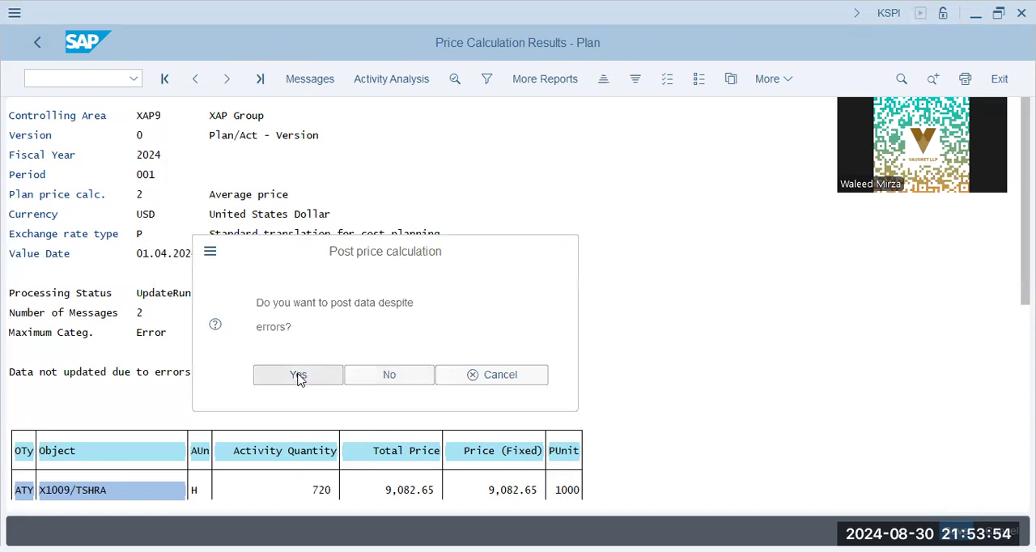
key("Return")
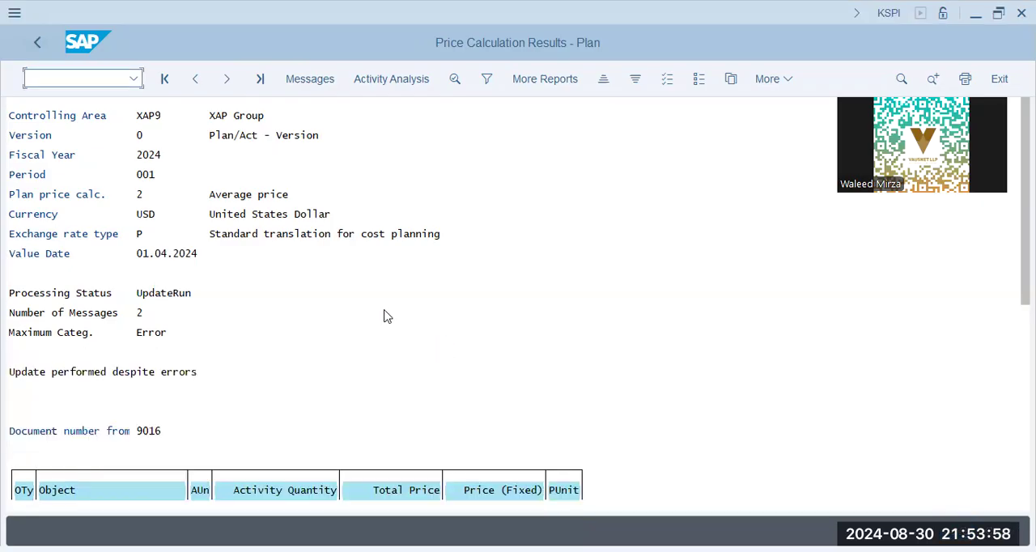
- Display the price calculation messages, read the long text of the error for cost center X1009 activity type TSHRM, and close the messages
left_click(140, 333)
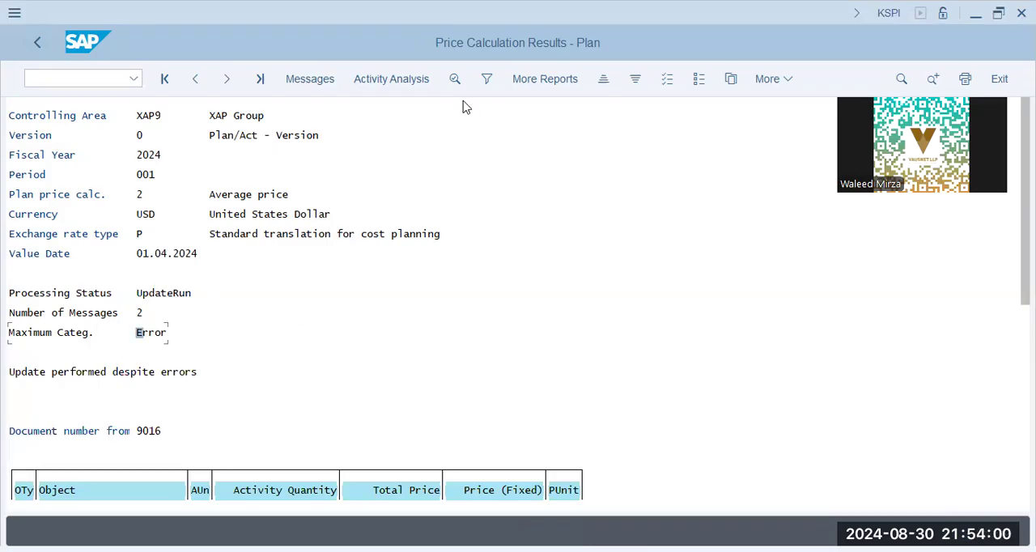
left_click(320, 79)
left_click(135, 307)
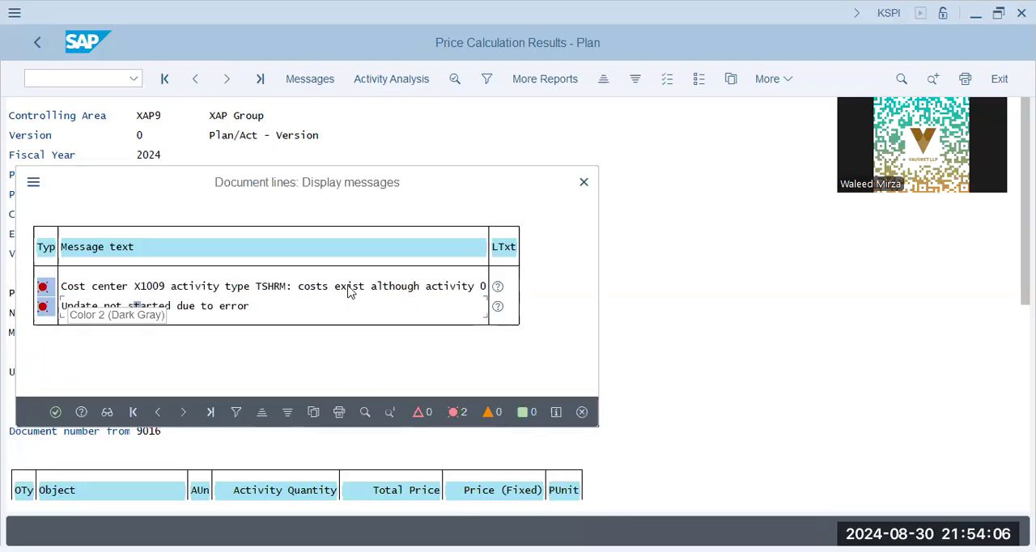
left_click(411, 290)
left_click(500, 289)
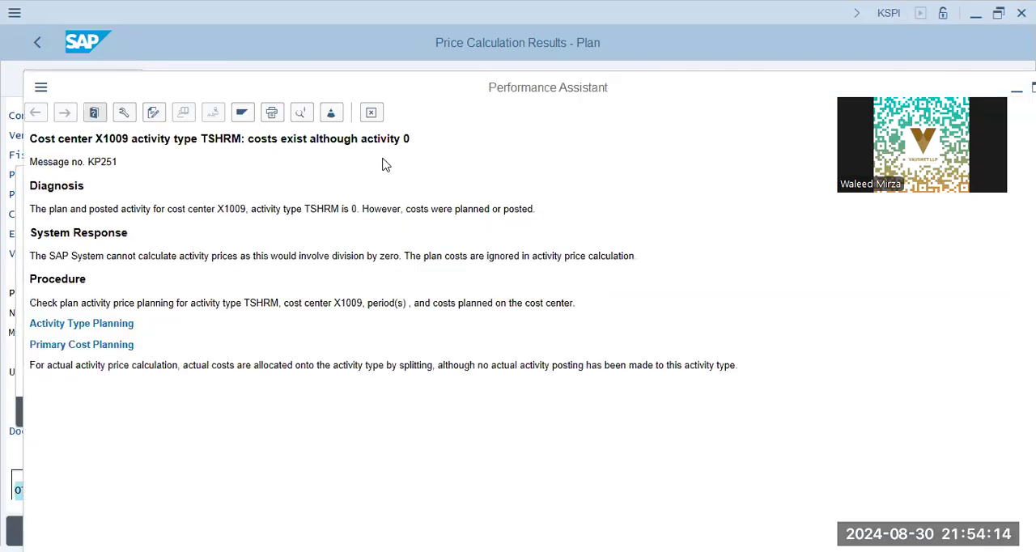
left_click_drag(73, 208, 402, 207)
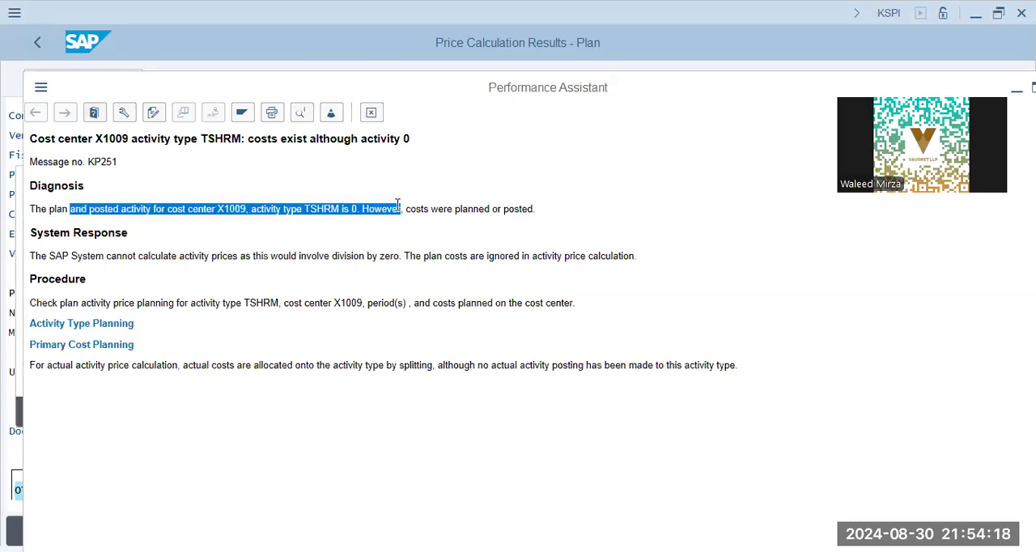
left_click(444, 208)
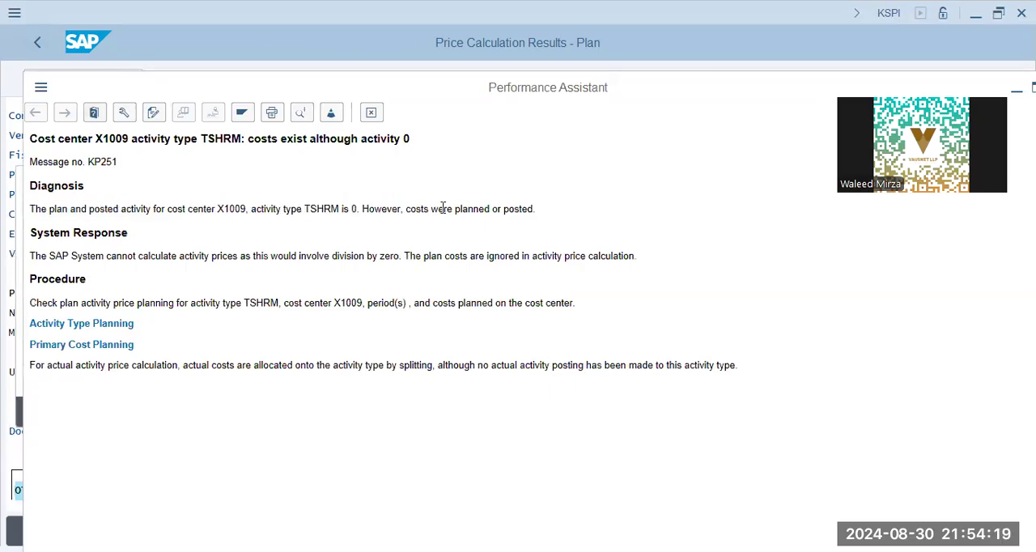
left_click_drag(294, 209, 373, 209)
left_click(308, 241)
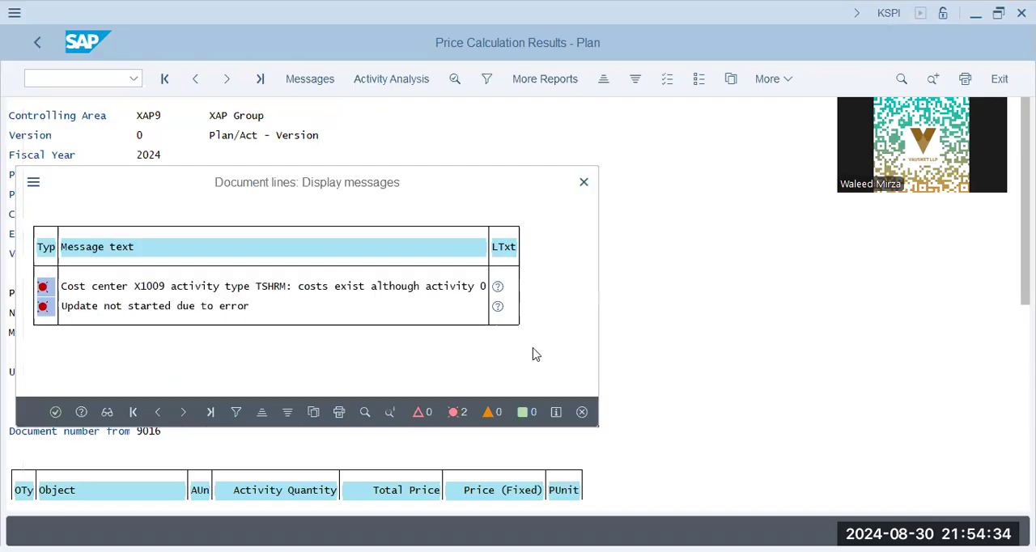
key("Escape")
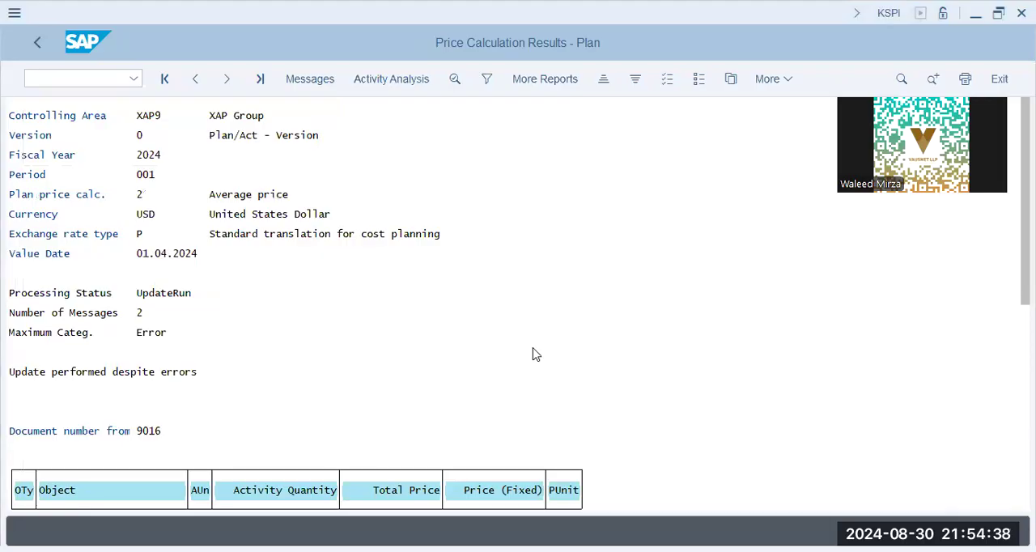
- Check the update status and document number in the results, and end the price calculation
left_click(1025, 283)
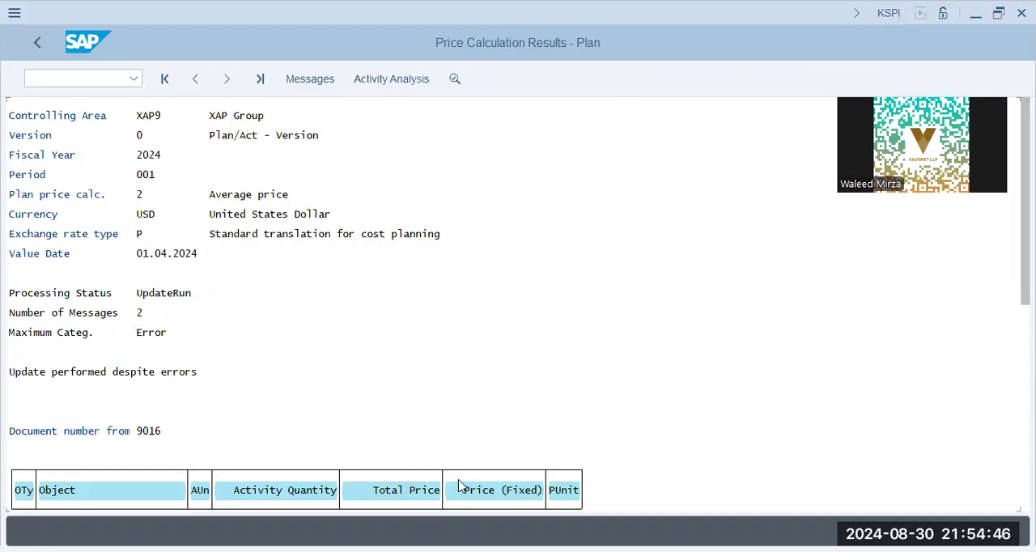
left_click(124, 432)
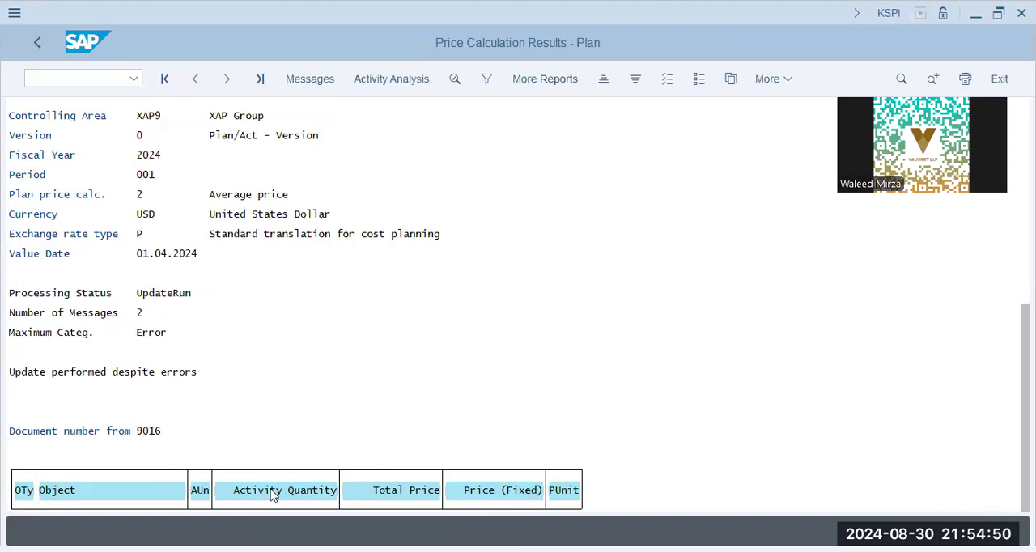
left_click(36, 42)
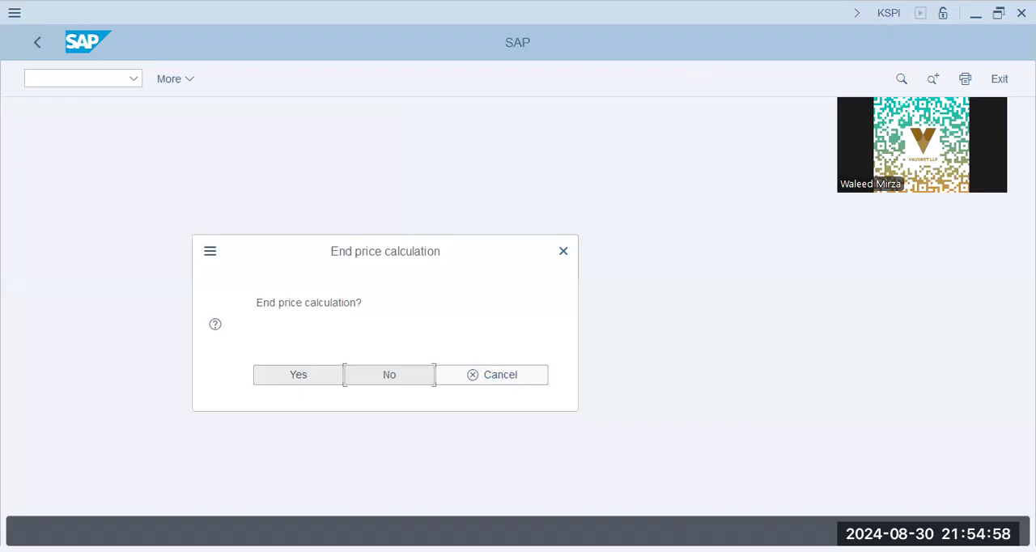
left_click(299, 375)
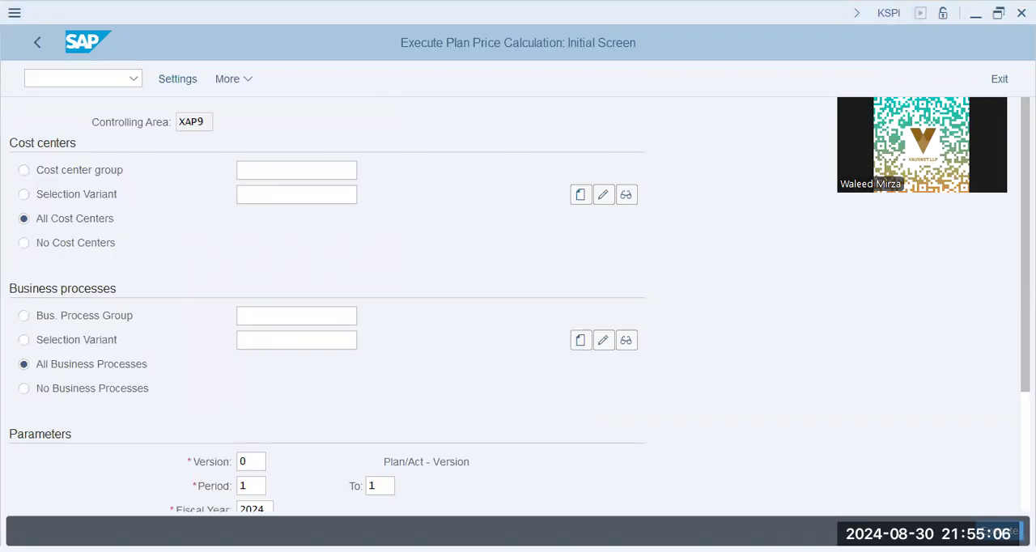
- Open the entry of statistical key figures with transaction code KB31N
left_click(107, 84)
type("/nck11n")
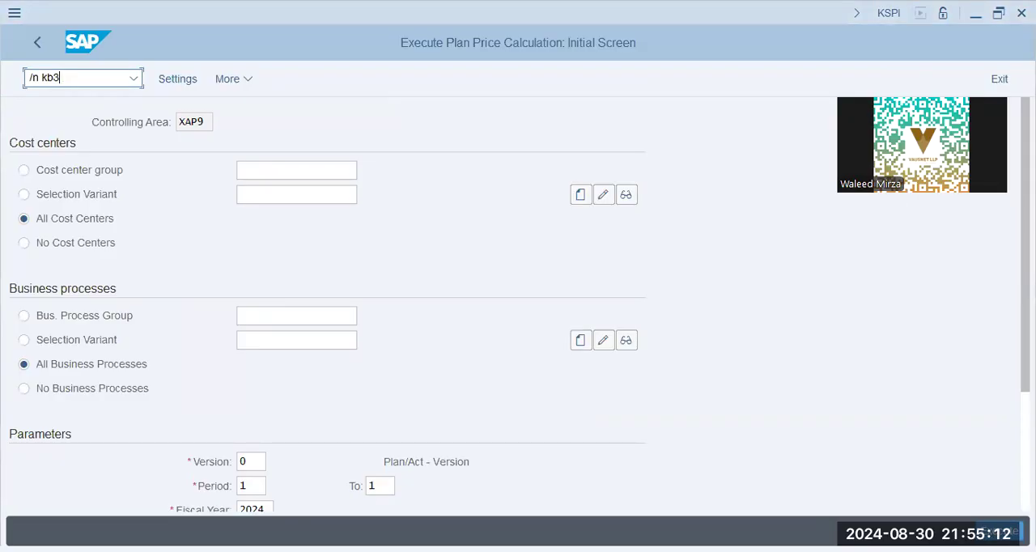
key("Return")
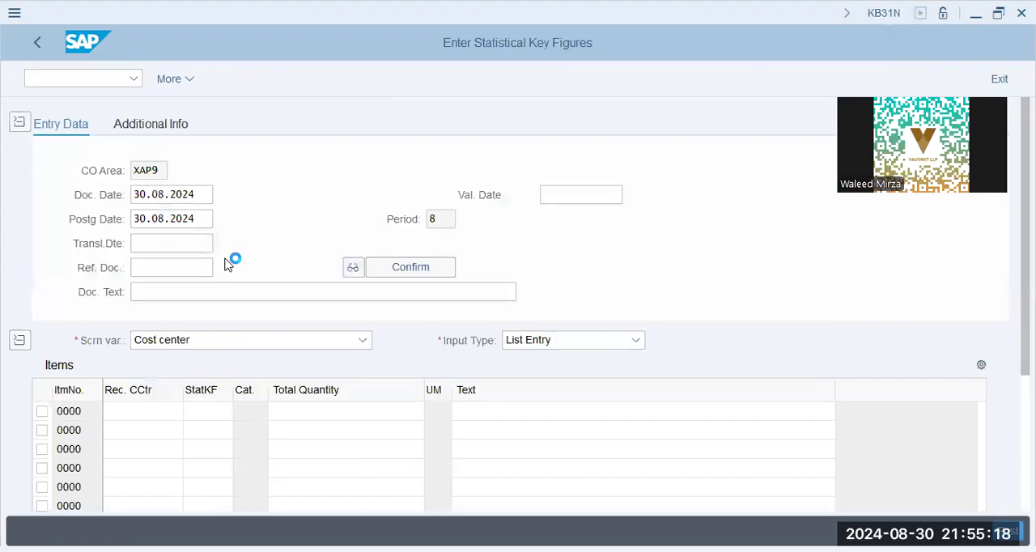
- Enter X1001, X1002 and X2001 as the receiving cost centers in the first three item rows
left_click(133, 413)
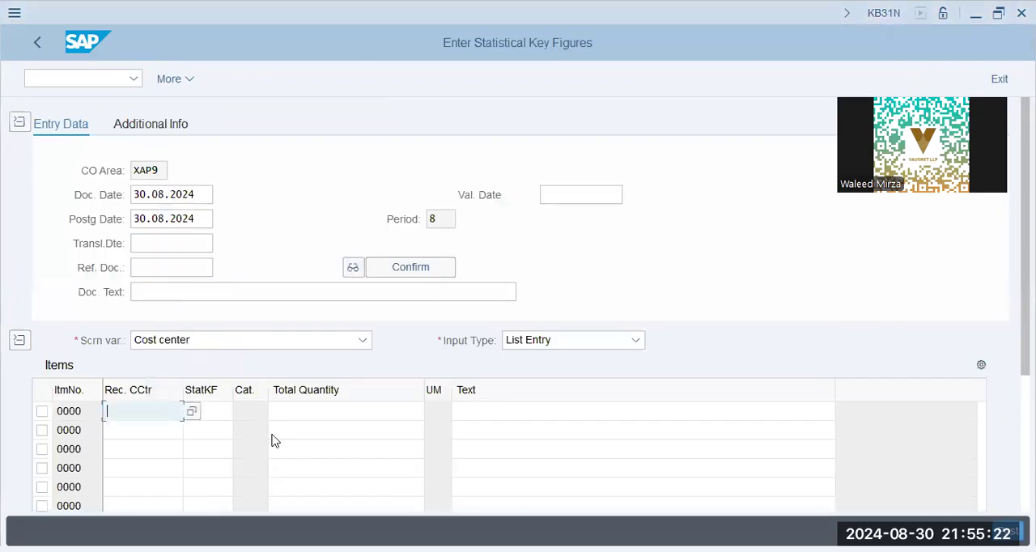
type("x1001")
key("Tab")
key("shift+Tab")
key("Down")
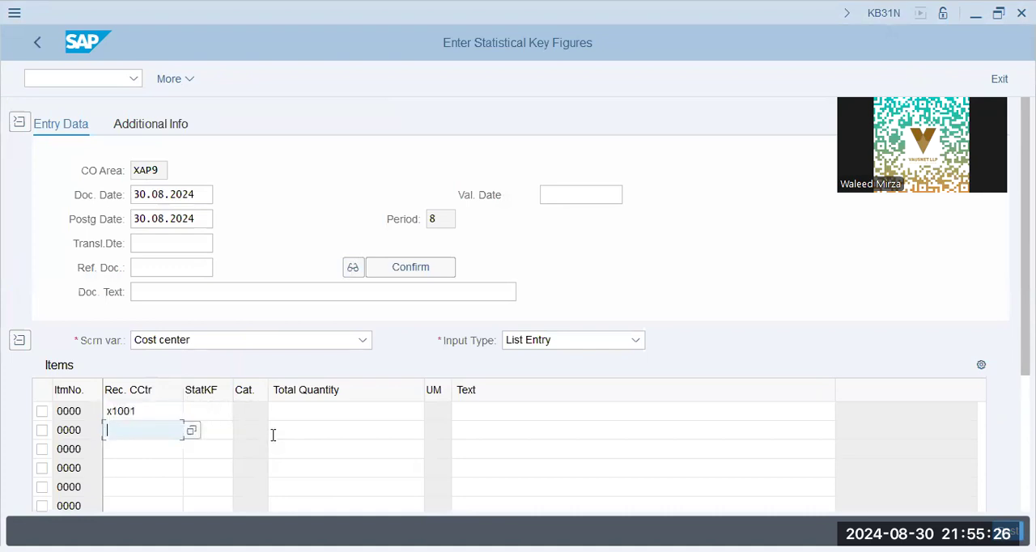
type("x1002")
key("Tab")
key("shift+Tab")
key("Down")
type("x200")
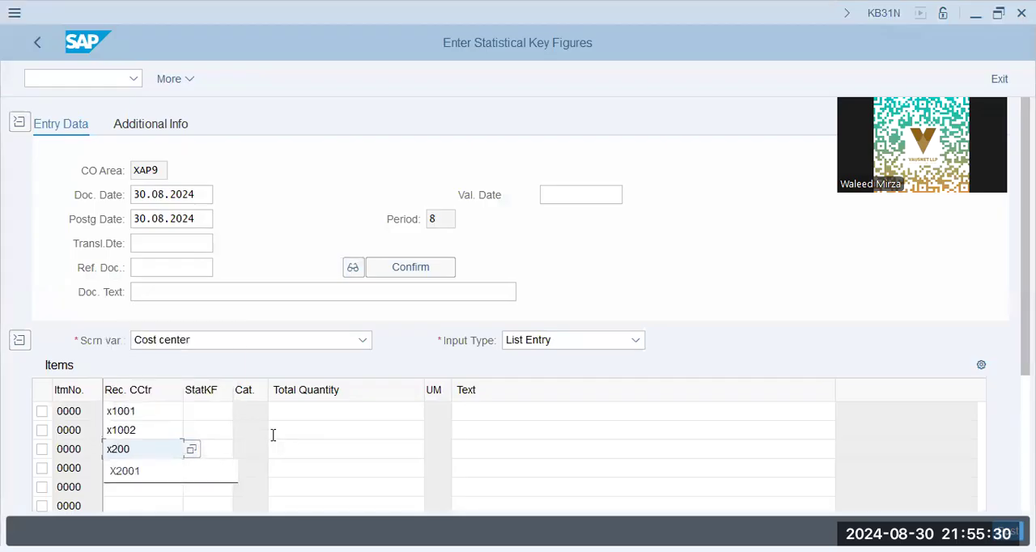
type("1")
key("Tab")
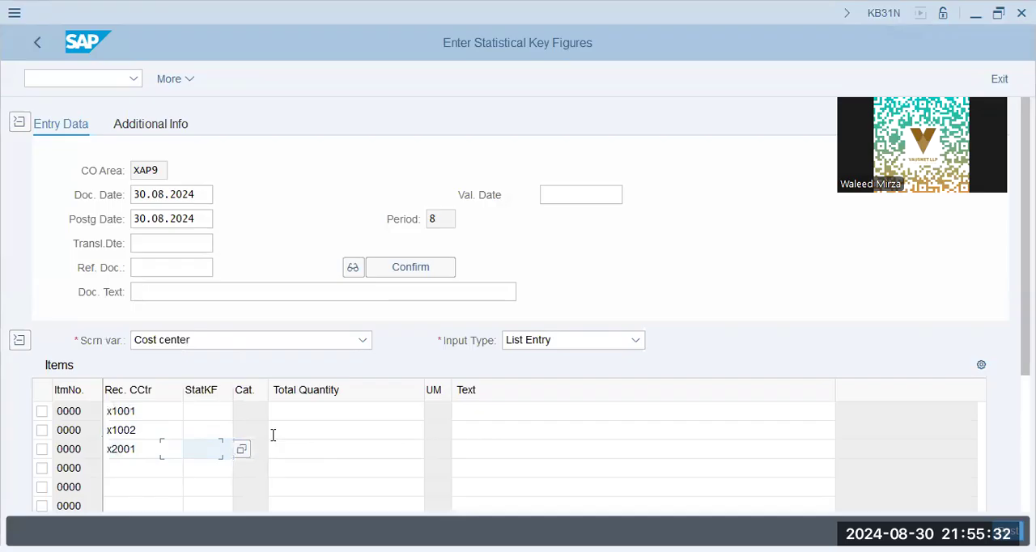
- Assign the statistical key figure ITEM to cost centers X1001, X1002 and X2001
key("Up")
key("Up")
type("item")
key("Tab")
key("shift+Tab")
key("Down")
type("item")
key("Down")
type("item")
key("Tab")
key("Up")
key("Up")
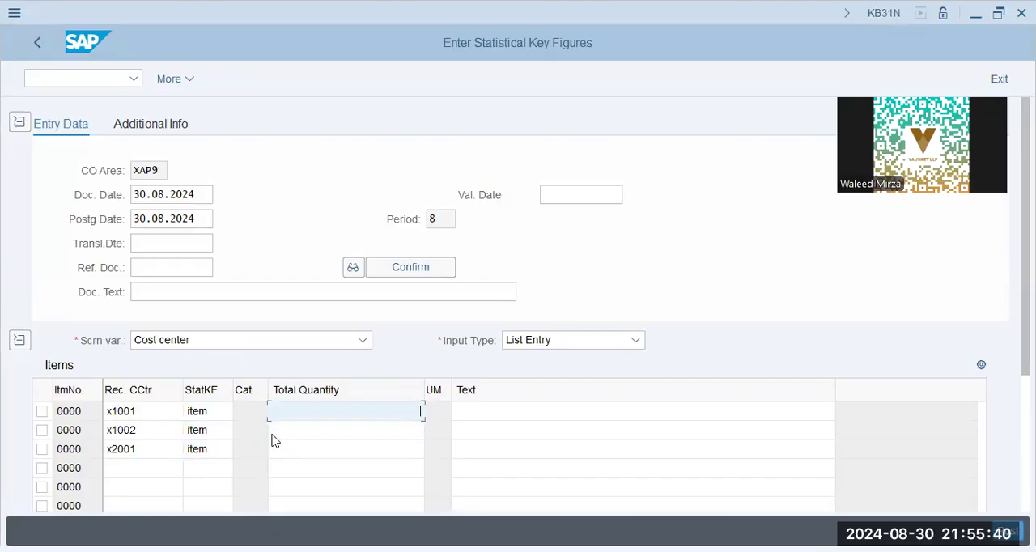
- Enter total quantities of 300 for X1001, 200 for X1002 and 200 for X2001
type("300")
key("Tab")
left_click(273, 434)
type("200")
key("Tab")
key("Tab")
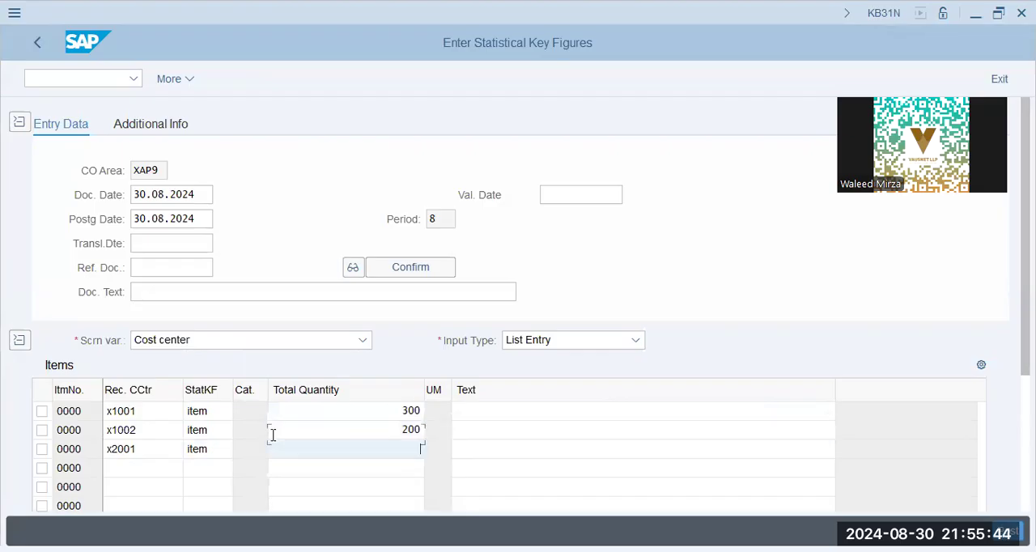
type("200")
key("Tab")
- Replace the document date and posting date, and post the statistical key figures
left_click(209, 196)
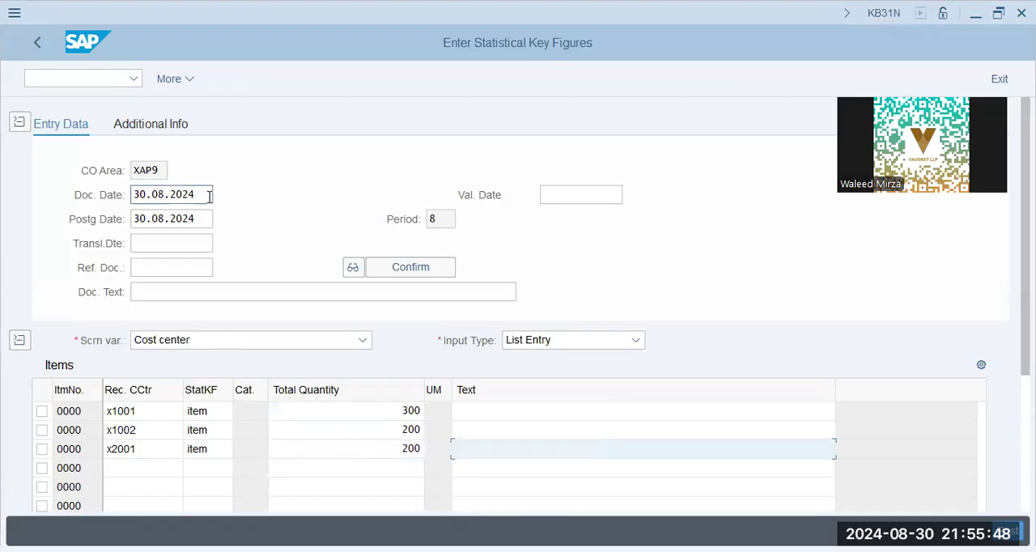
key("ctrl+a")
key("BackSpace")
left_click(201, 217)
left_click(202, 218)
key("ctrl+a")
key("BackSpace")
left_click(181, 241)
left_click(143, 172)
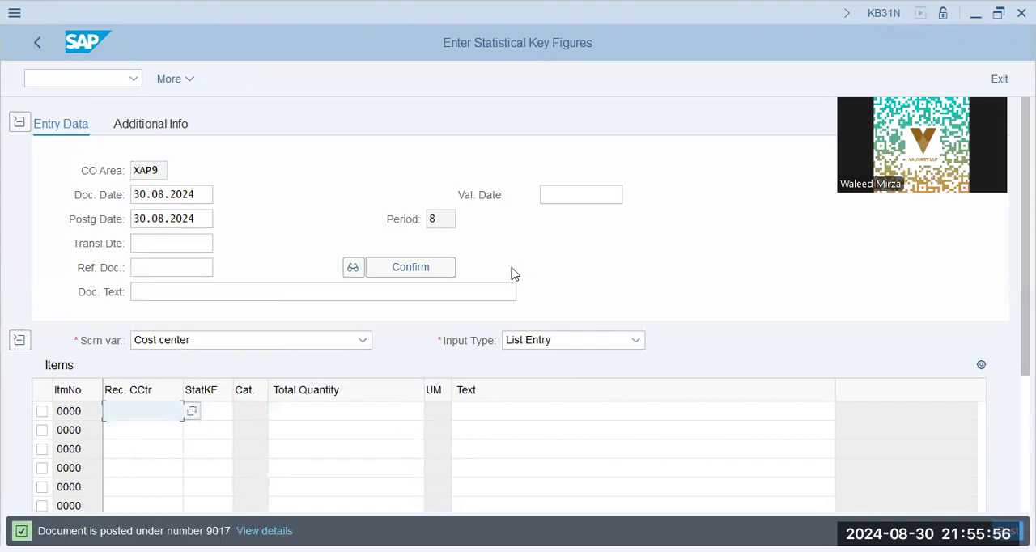
- Leave the statistical key figure entry and open the general posting for ledger group with transaction code FB01L
left_click_drag(220, 531, 231, 531)
left_click(38, 47)
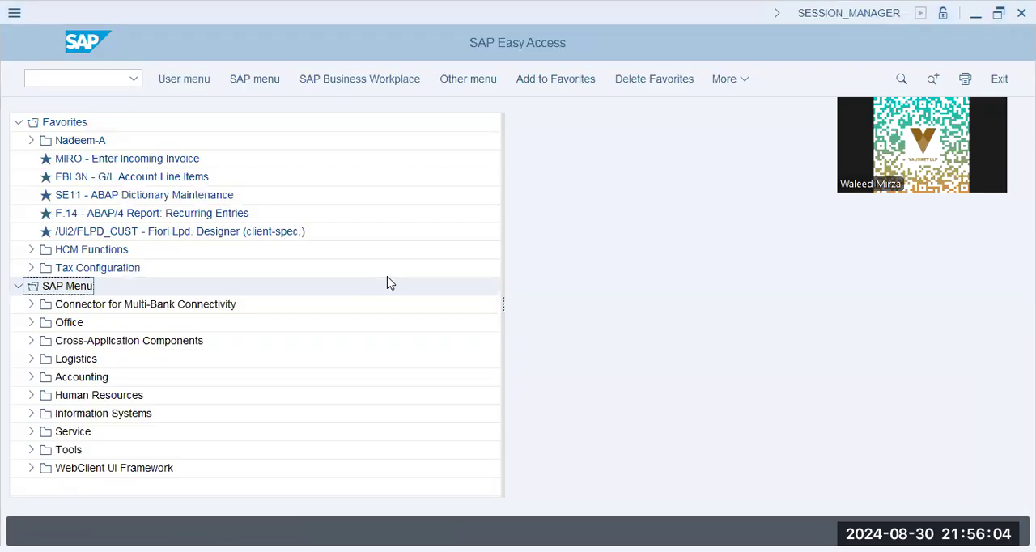
left_click(91, 79)
type("/n fb01l")
key("Return")
- Fill in the posting header with document date and posting date 01.01.2024 and company code XAP9
key("space")
left_click(182, 151)
left_click_drag(203, 144, 35, 148)
key("BackSpace")
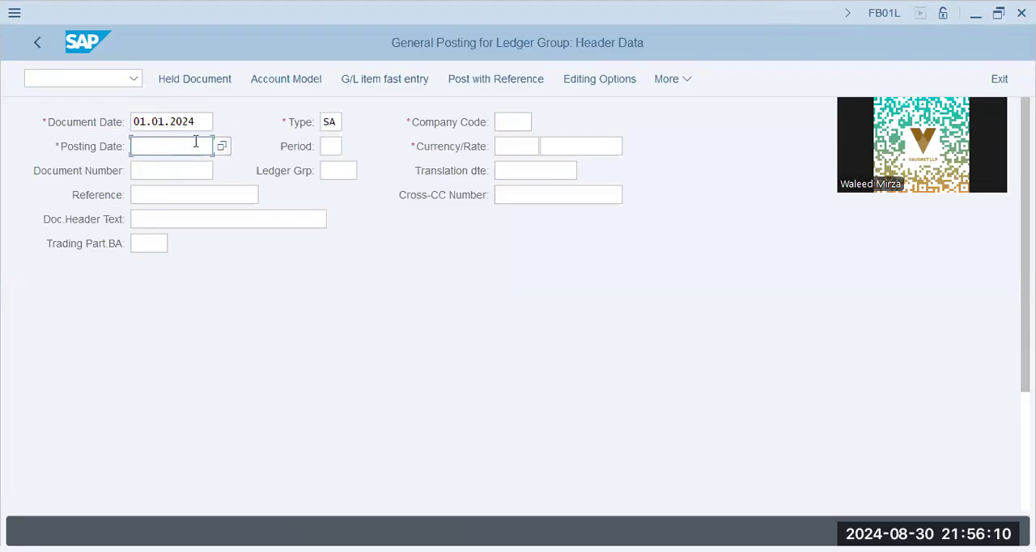
left_click(193, 172)
left_click(518, 125)
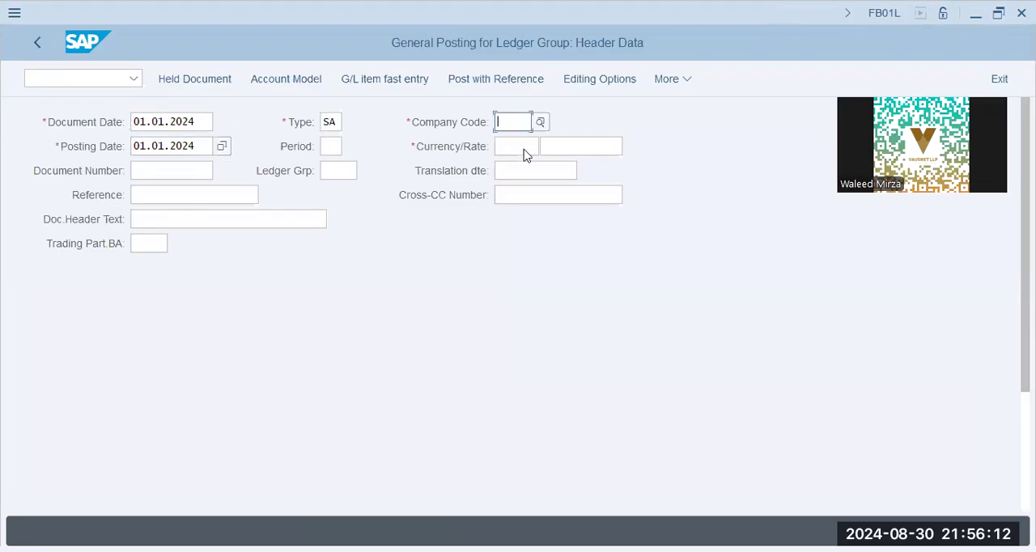
type("xap9")
key("Tab")
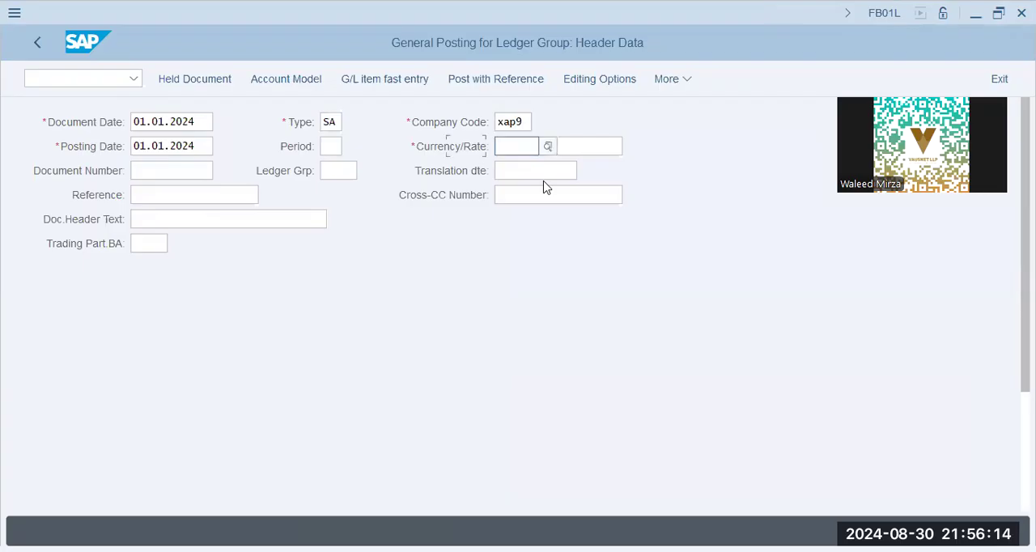
scroll(191, 404, "down", 5)
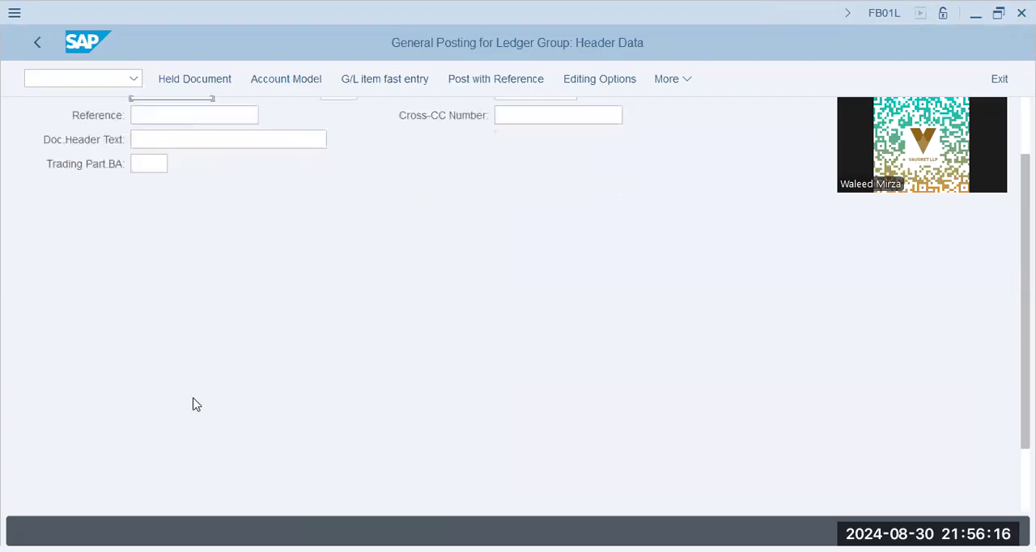
- Start the first line item with posting key 40 and the Salary G/L account 400500
left_click(192, 487)
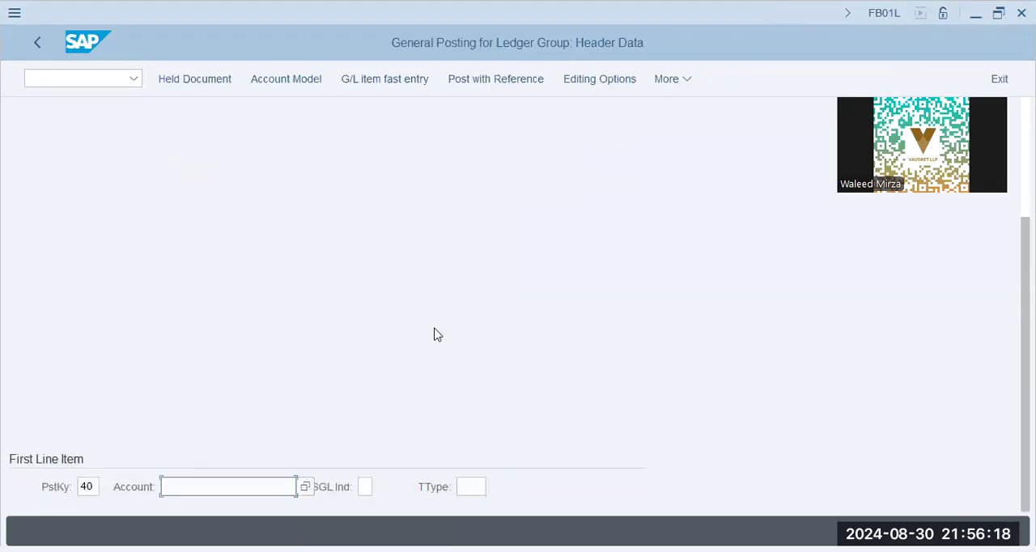
key("alt+Tab")
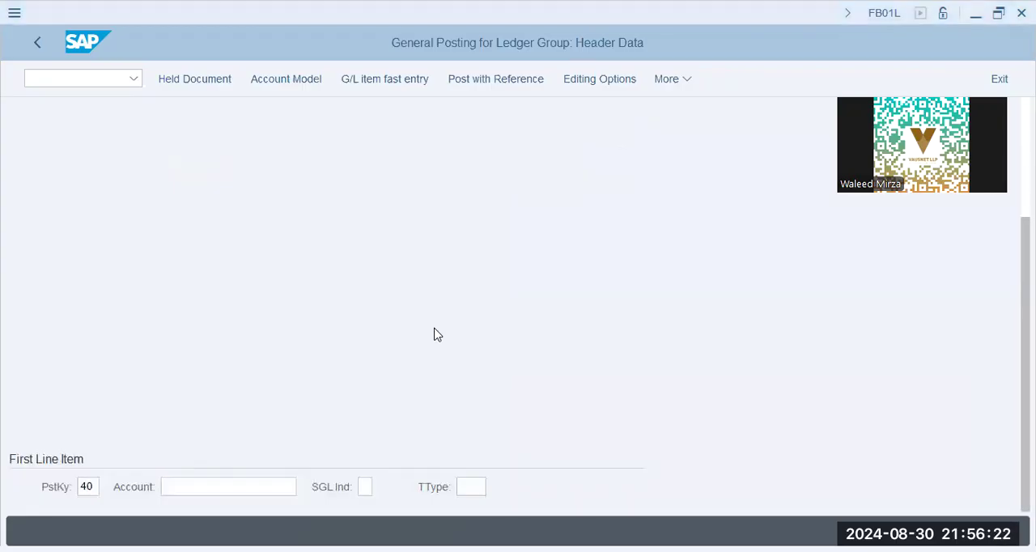
key("alt+Tab")
type("400500")
key("Return")
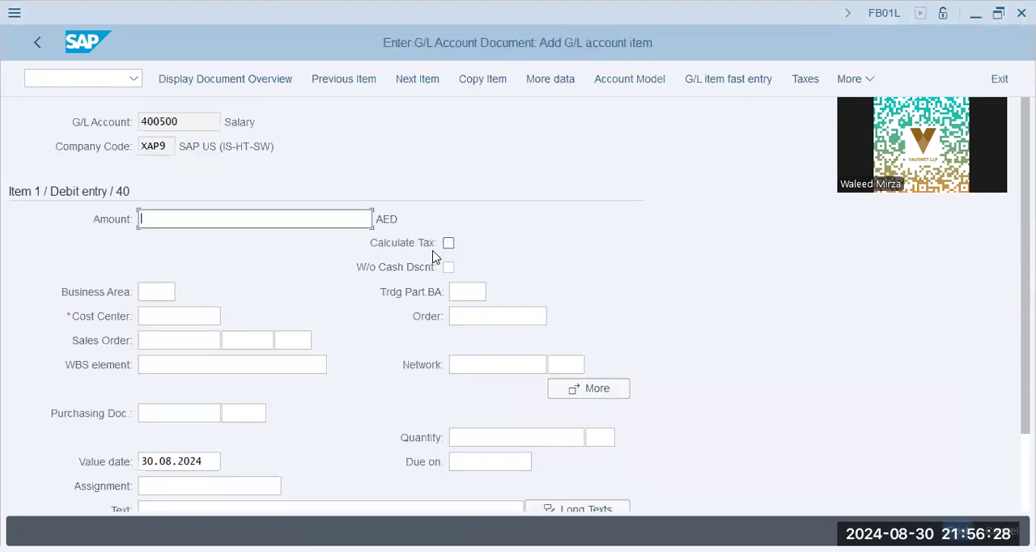
- Enter an amount of 45000 and cost center X1009 for the salary line item
type("45000")
key("Tab")
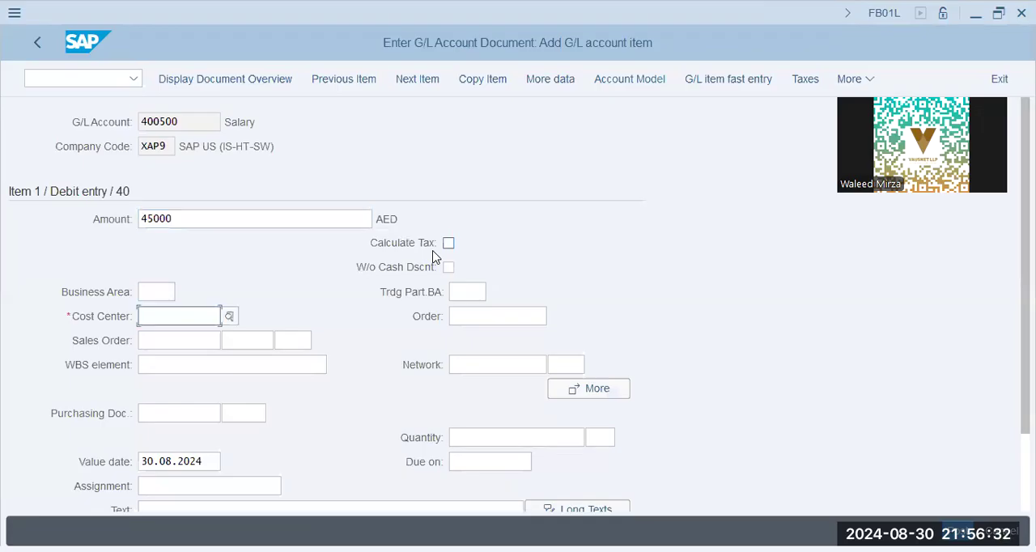
key("F4")
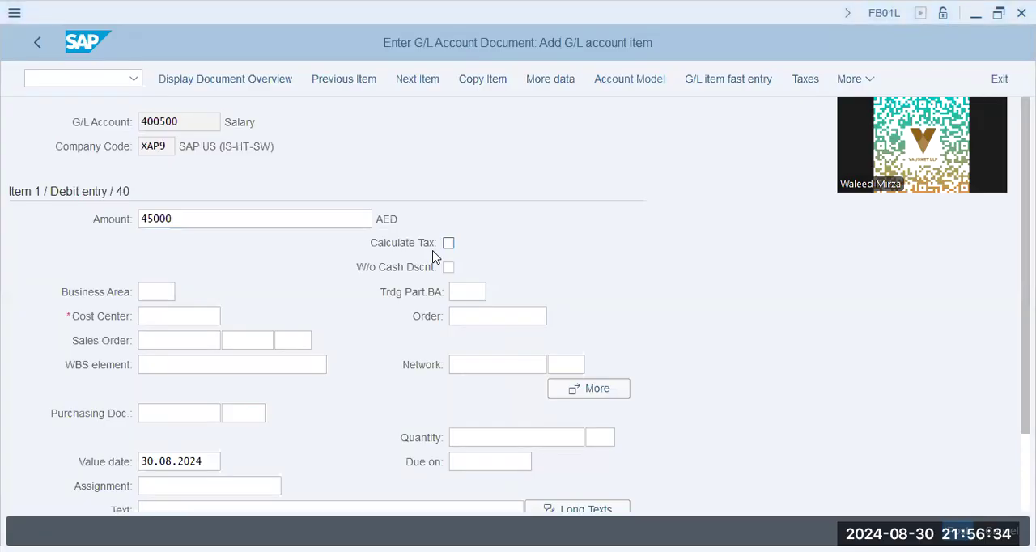
key("alt+Tab")
type("x1009")
key("Down")
key("Down")
key("Down")
key("Down")
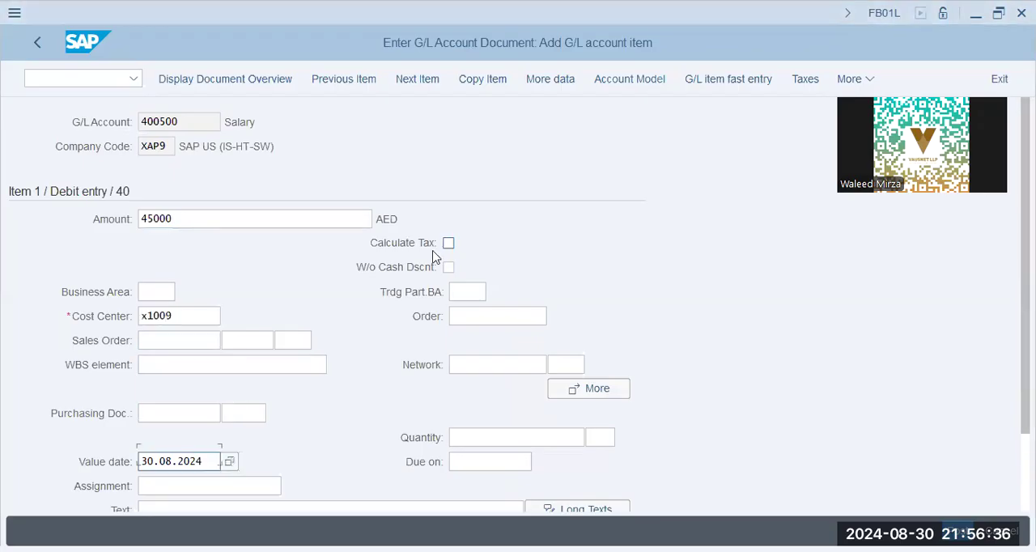
key("Down")
key("Down")
key("Down")
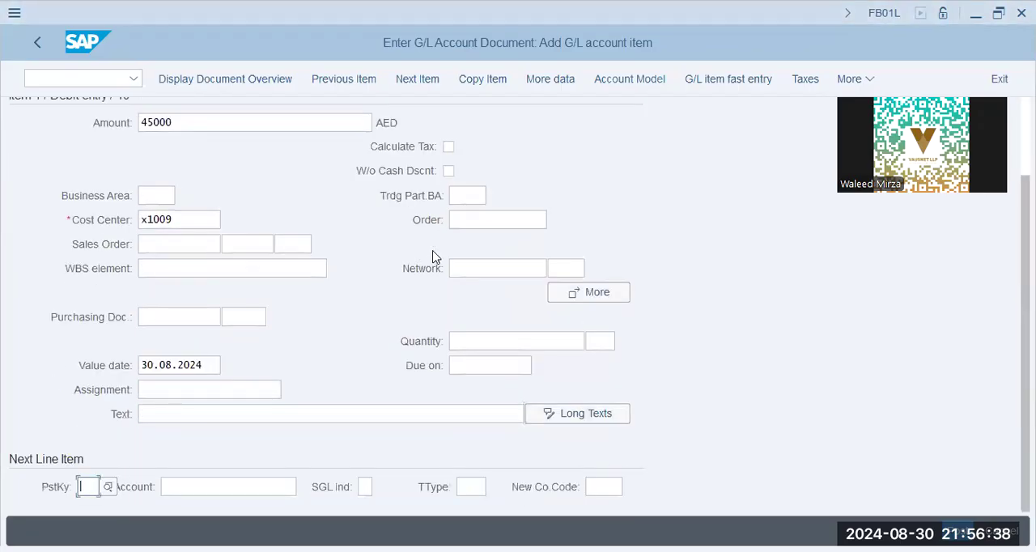
- Add a second debit line item with posting key 40 and the Rent G/L account 400600
type("40")
key("Tab")
type("430")
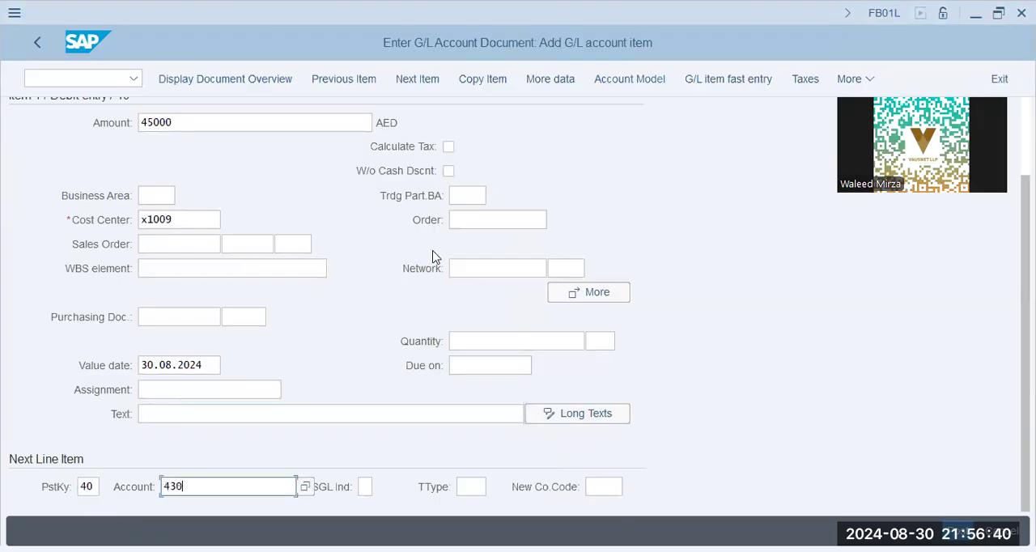
key("BackSpace")
key("BackSpace")
type("00600")
key("Return")
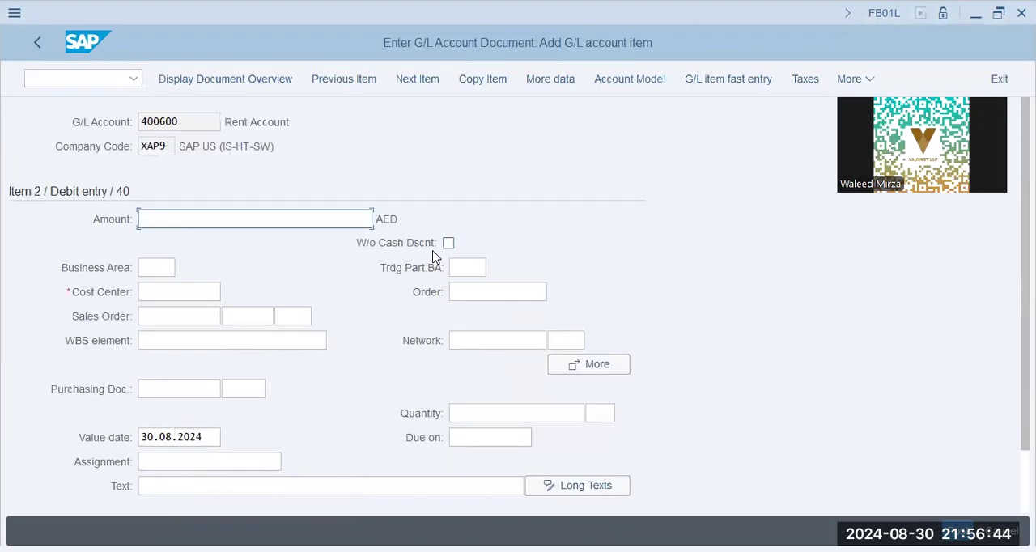
- Enter an amount of 36000 and cost center X1009 for the rent line item
type("36000")
key("Tab")
type("x1009")
key("Tab")
key("Tab")
key("Tab")
key("Tab")
key("Tab")
key("Tab")
key("Tab")
key("Tab")
- Add a credit line item with posting key 50 and G/L account 200691
key("Tab")
key("Tab")
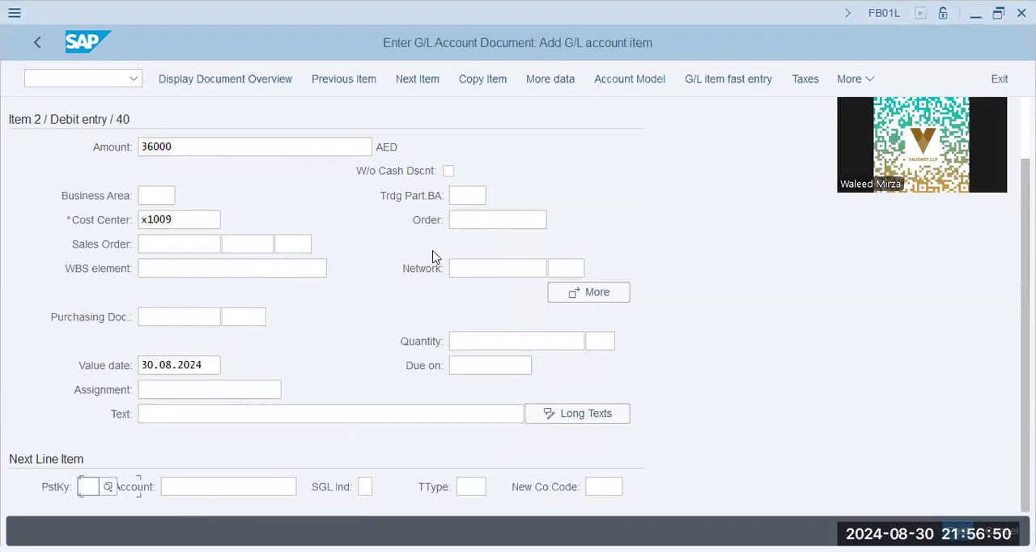
type("50")
key("Tab")
type("200691")
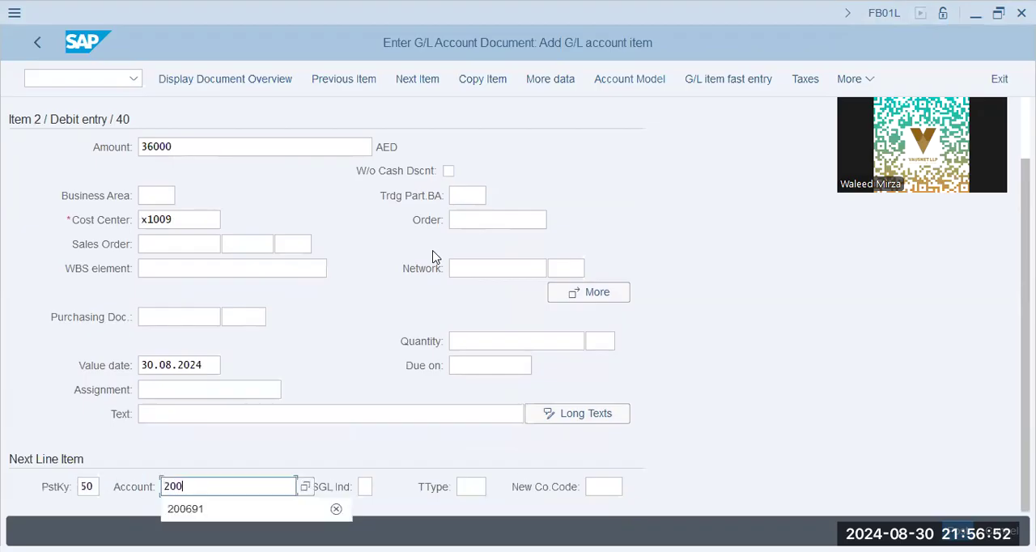
key("Return")
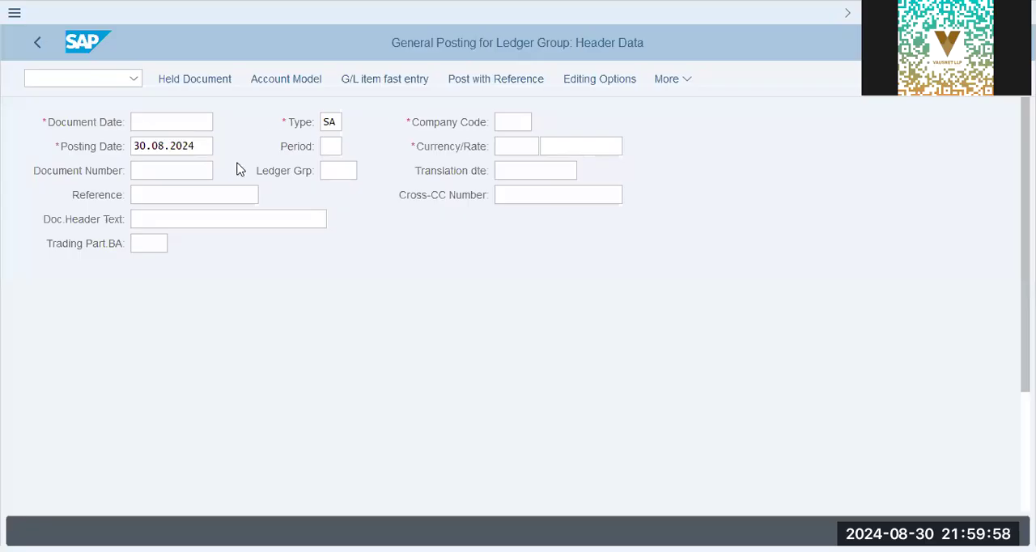
- Fill in the blank posting header with company code XAP9 and 01.01.2024 as both document date and posting date
type("01.01.2024")
key("Tab")
key("Tab")
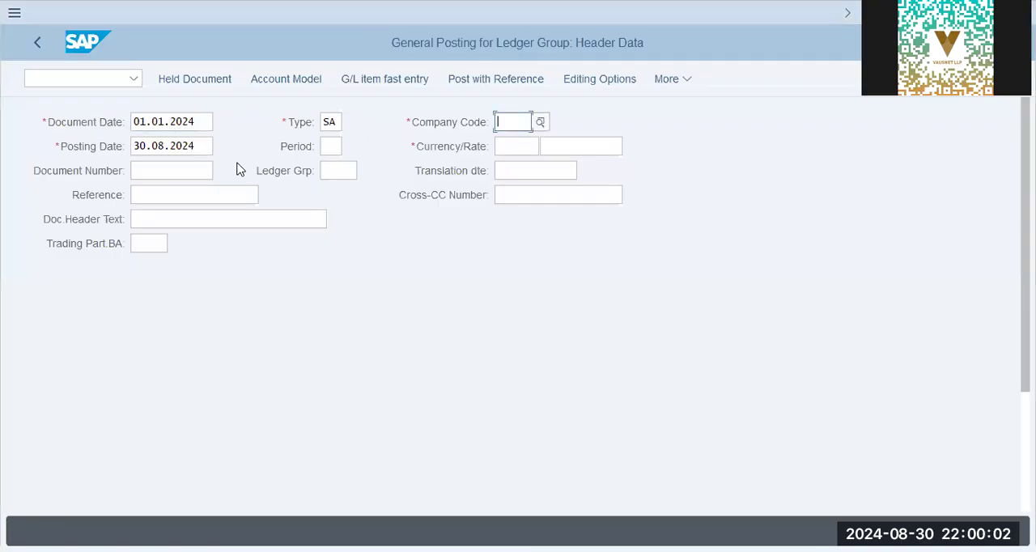
type("xap9")
key("Tab")
type("01.01.2024")
key("Tab")
- Open the first debit line item for the Salary G/L account 400500
key("Tab")
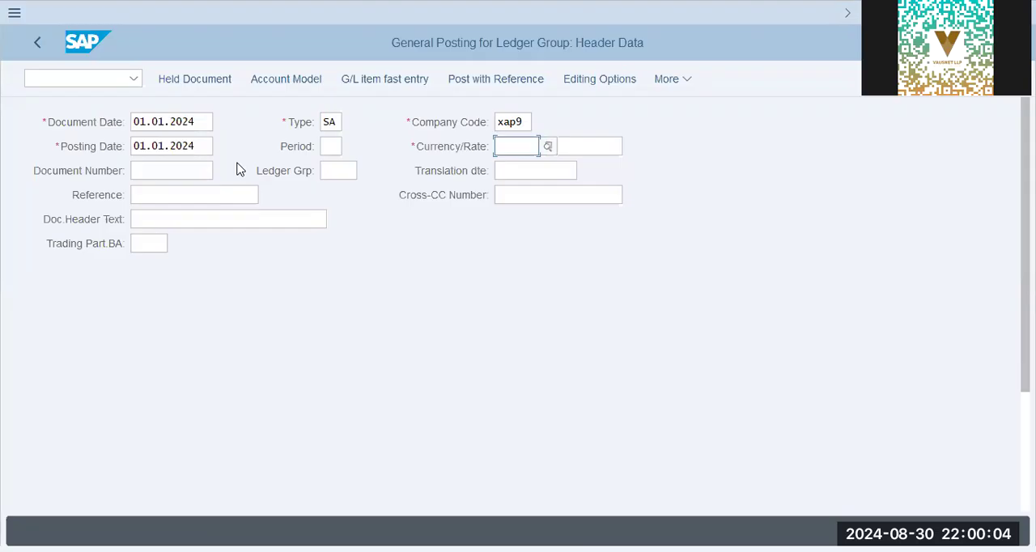
key("Tab")
key("Tab")
type("400500")
key("Return")
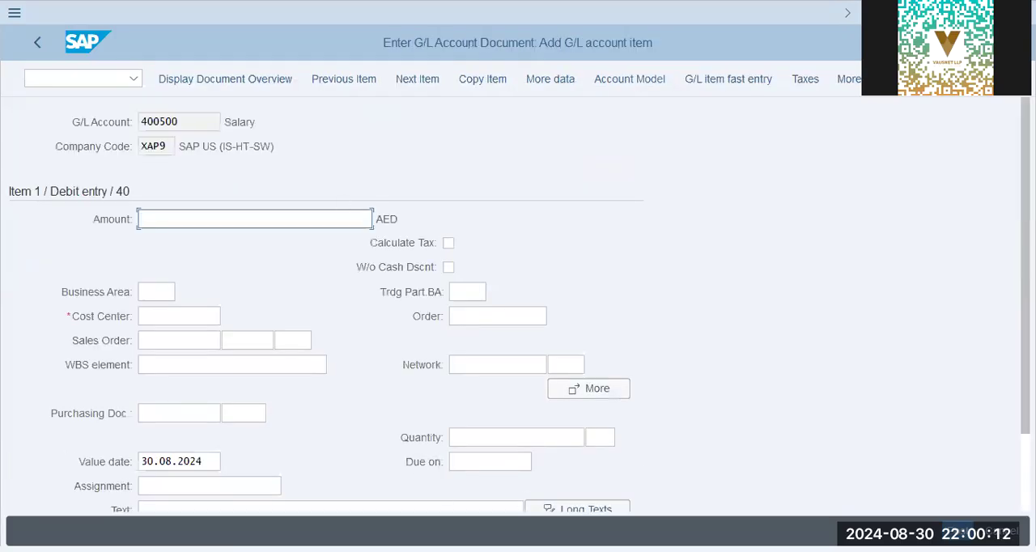
- Set the salary line item's amount to 45000 and its cost center to X1009
type("4")
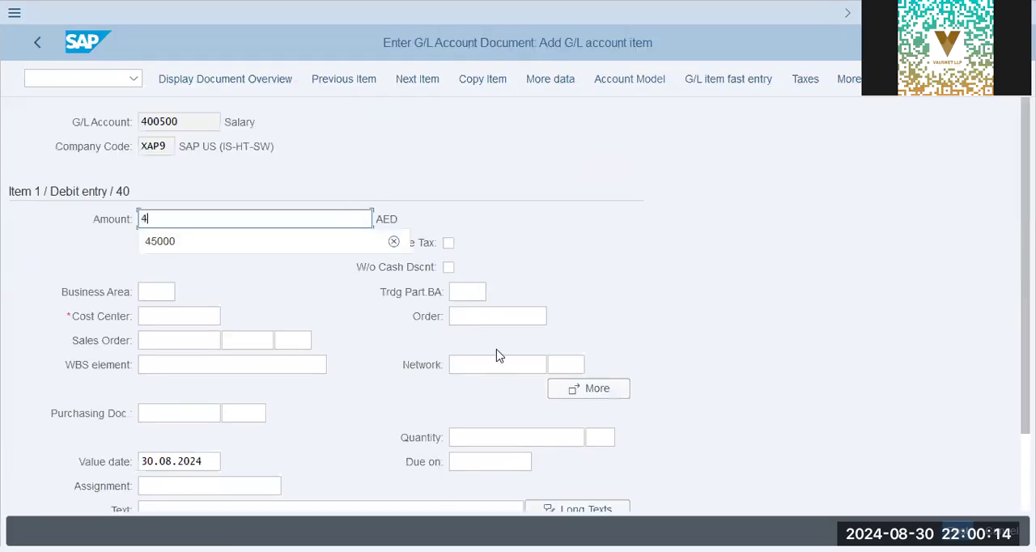
type("5000")
key("Tab")
key("Tab")
key("shift+Tab")
key("Tab")
key("Tab")
key("Tab")
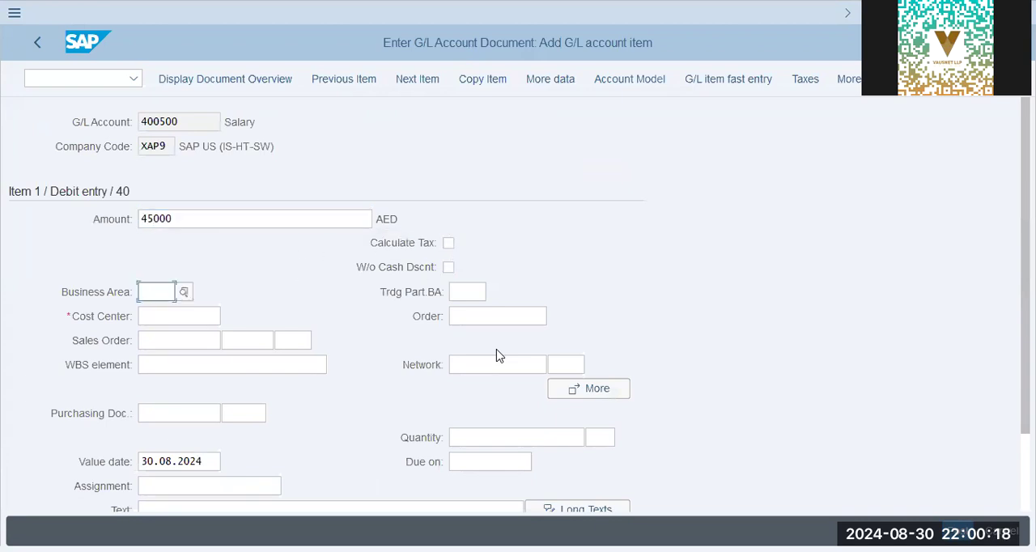
type("x1009")
key("Tab")
key("Tab")
key("Tab")
key("Tab")
key("Tab")
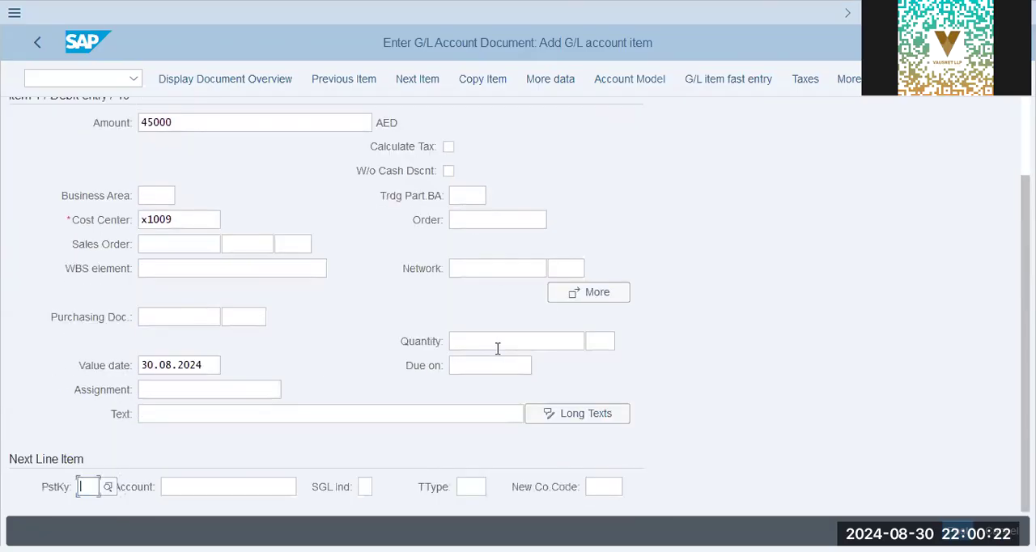
- Add the next debit line item with posting key 40 and the Rent G/L account 400600
type("40")
key("Tab")
type("40065")
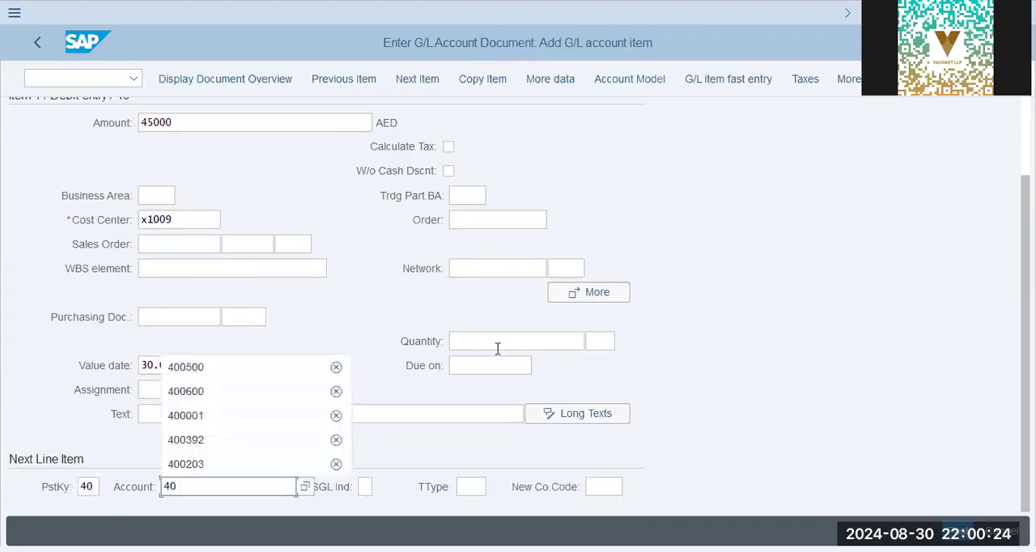
key("BackSpace")
type("00")
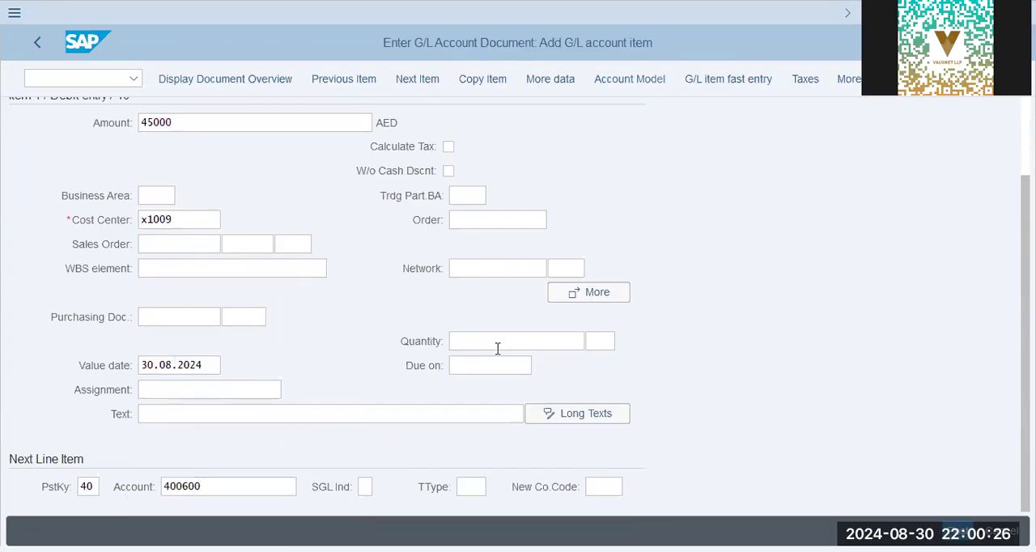
key("Return")
- Set the rent line item's amount to 36000 and its cost center to X1009
type("2")
key("BackSpace")
type("3")
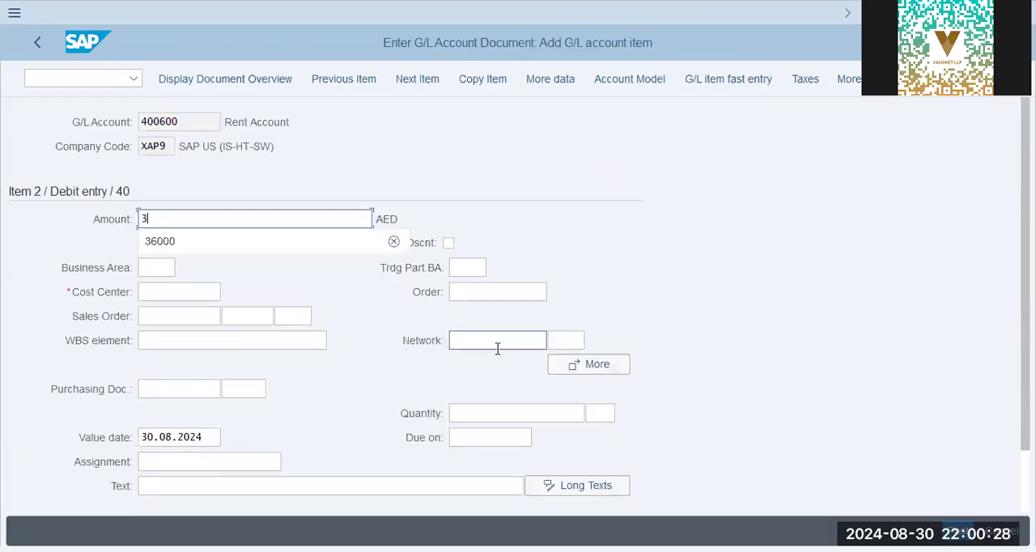
type("6000")
key("Tab")
key("Tab")
type("x1009")
- Add the next line item as a credit with posting key 50 and the Cash Account 200691
key("Tab")
key("Tab")
key("Tab")
key("Tab")
key("Tab")
key("Tab")
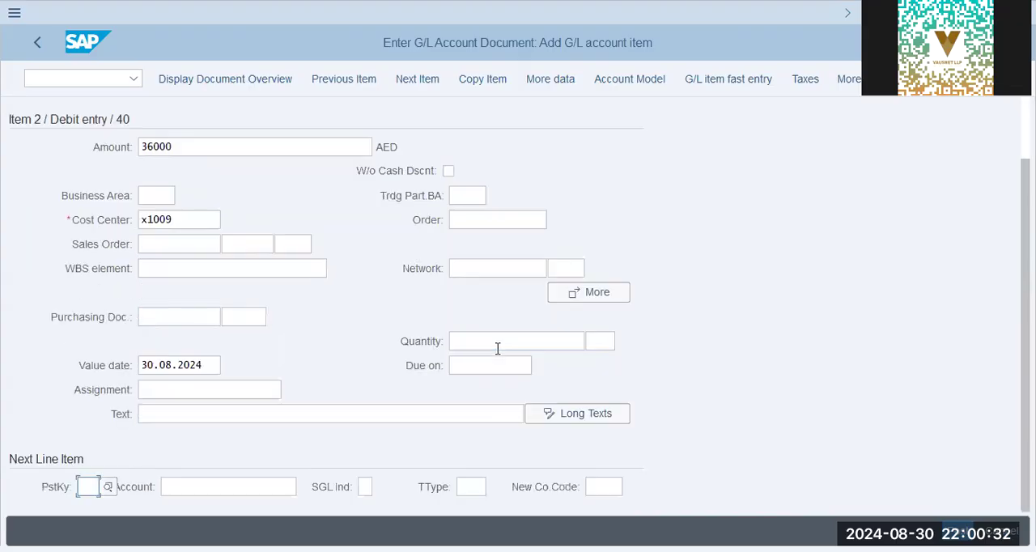
type("50")
- Fill the cash credit item with the balancing amount using *, and post the document from its overview
key("Tab")
type("200")
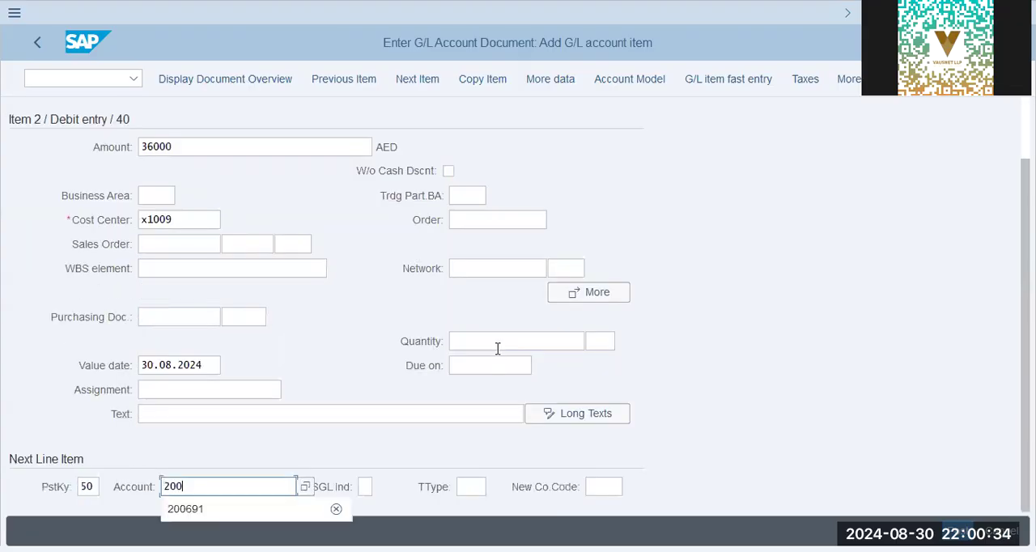
type("691")
key("Return")
type("*")
key("Tab")
key("Tab")
key("Tab")
key("Tab")
key("Tab")
key("Return")
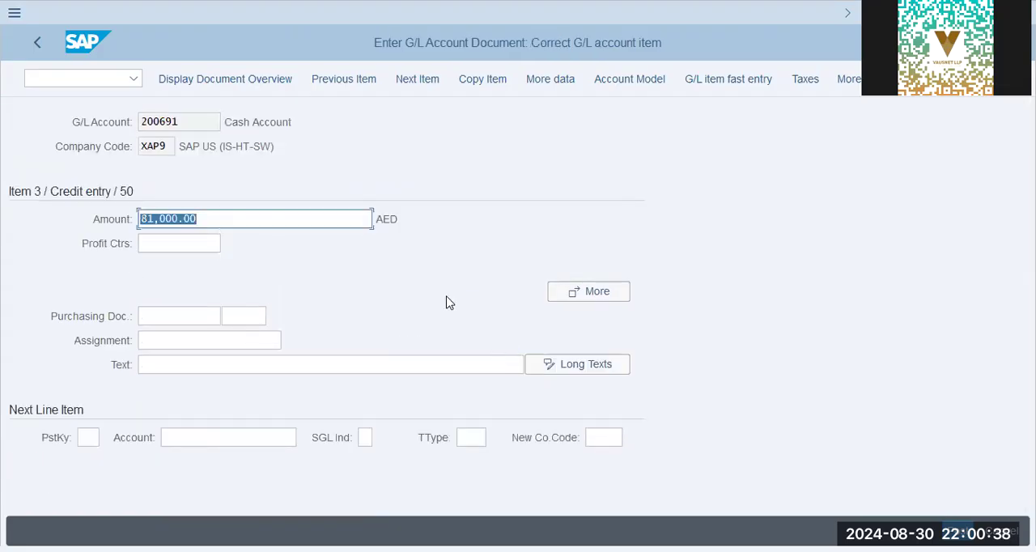
left_click(250, 79)
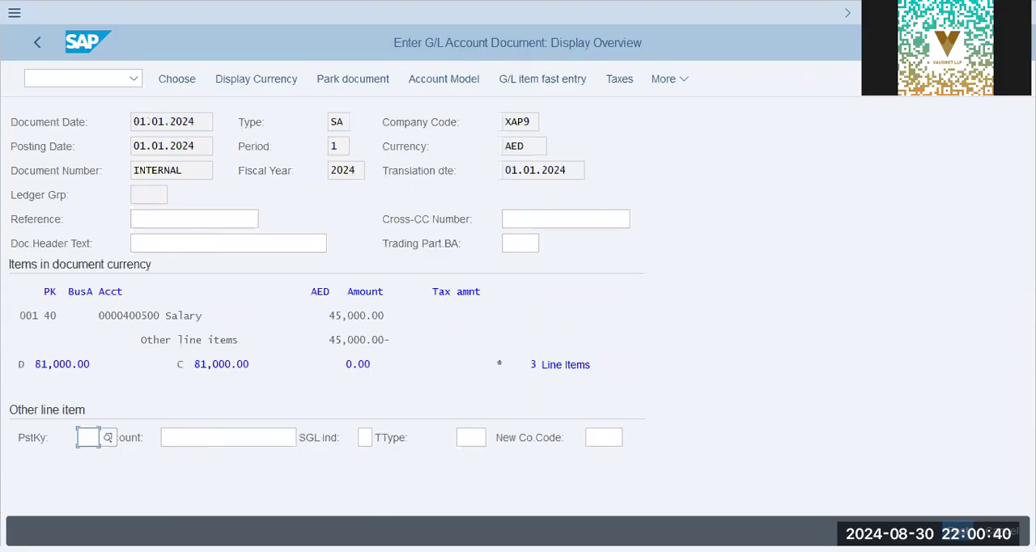
left_click(959, 528)
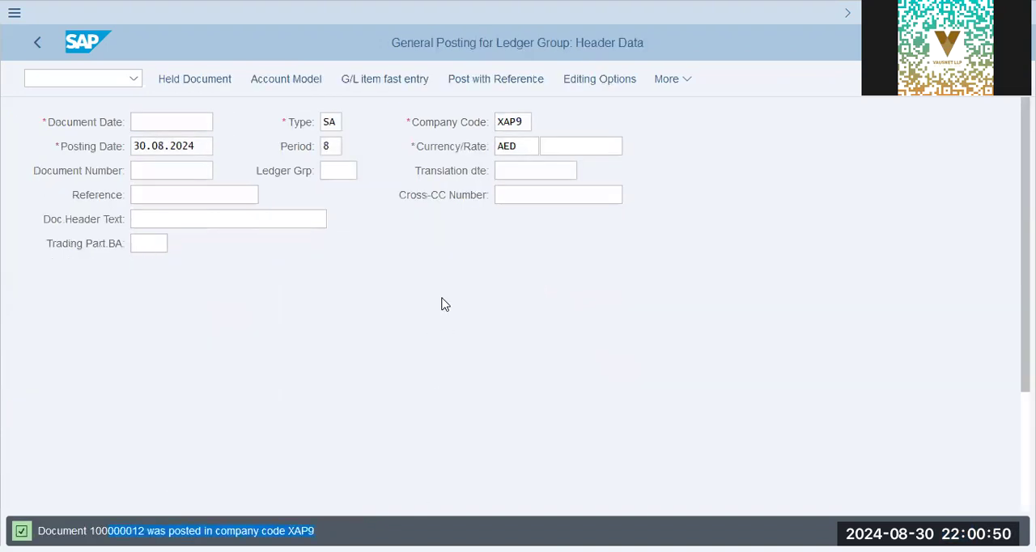
left_click(68, 83)
type("/nfb01l")
key("Return")
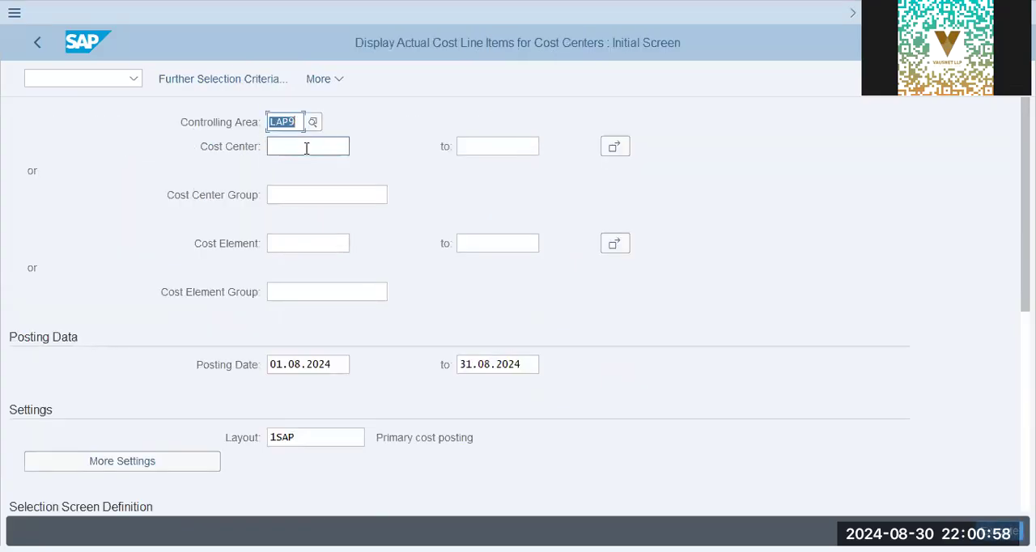
left_click(306, 149)
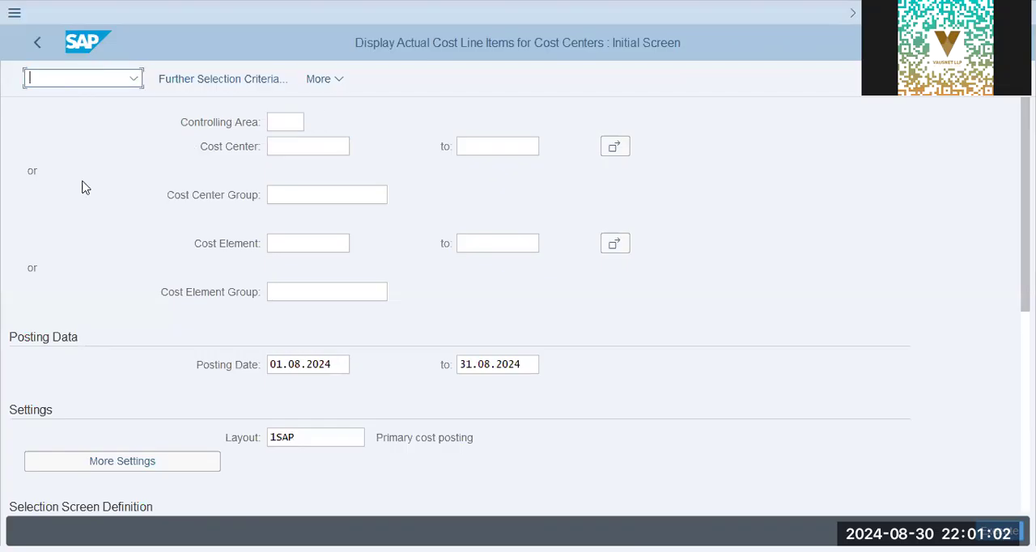
type("/n o")
key("Return")
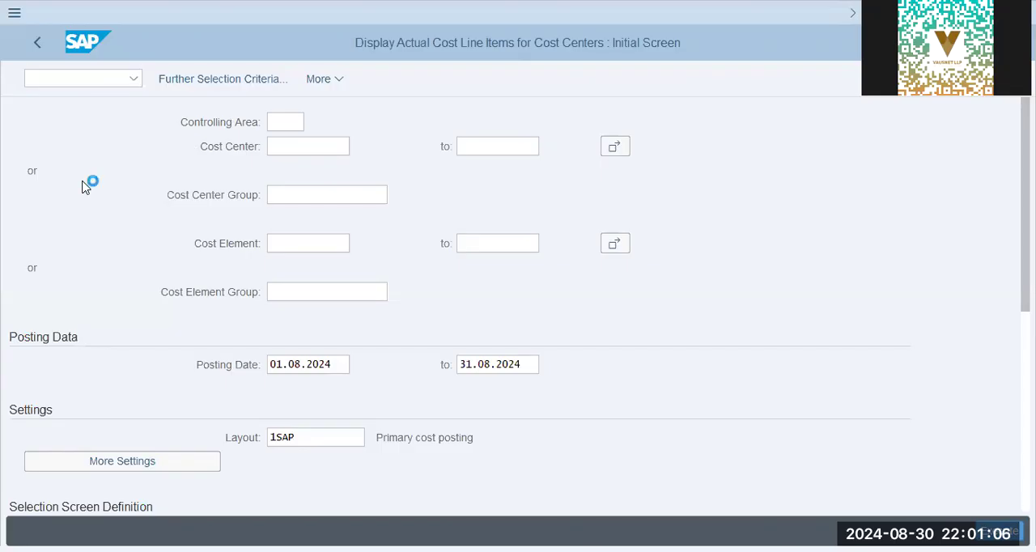
- Set the controlling area to XAP9 through transaction OKKS
type("okks")
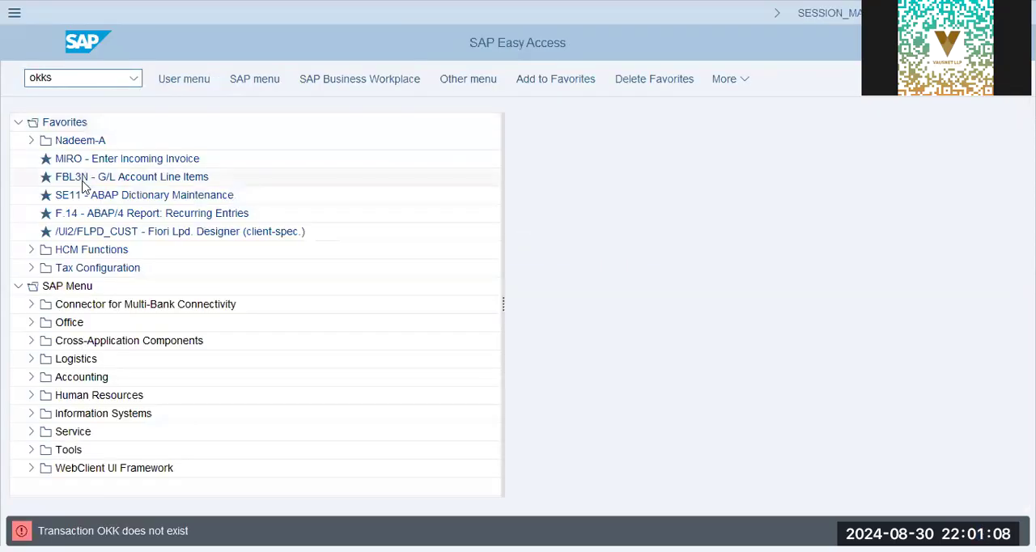
key("Return")
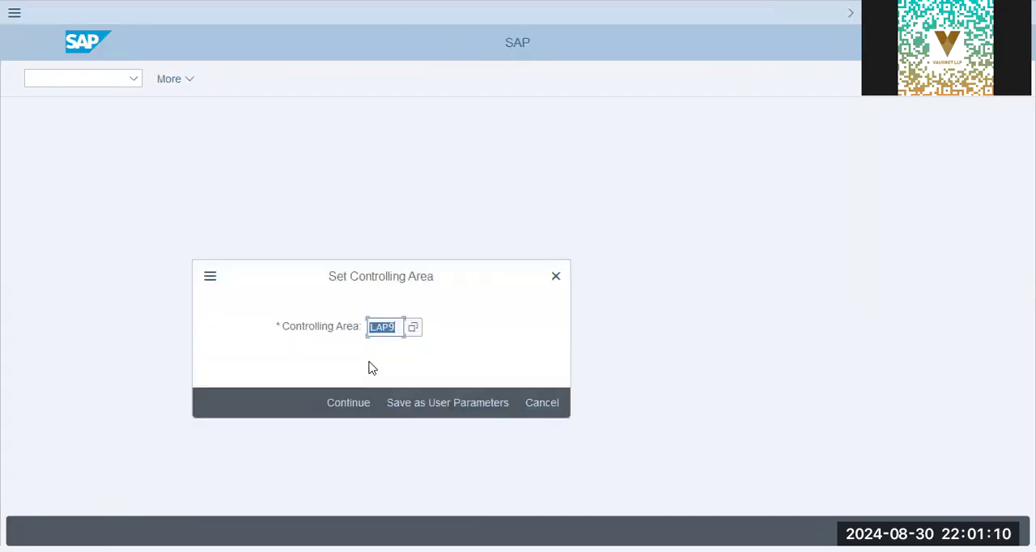
type("xap9")
key("Return")
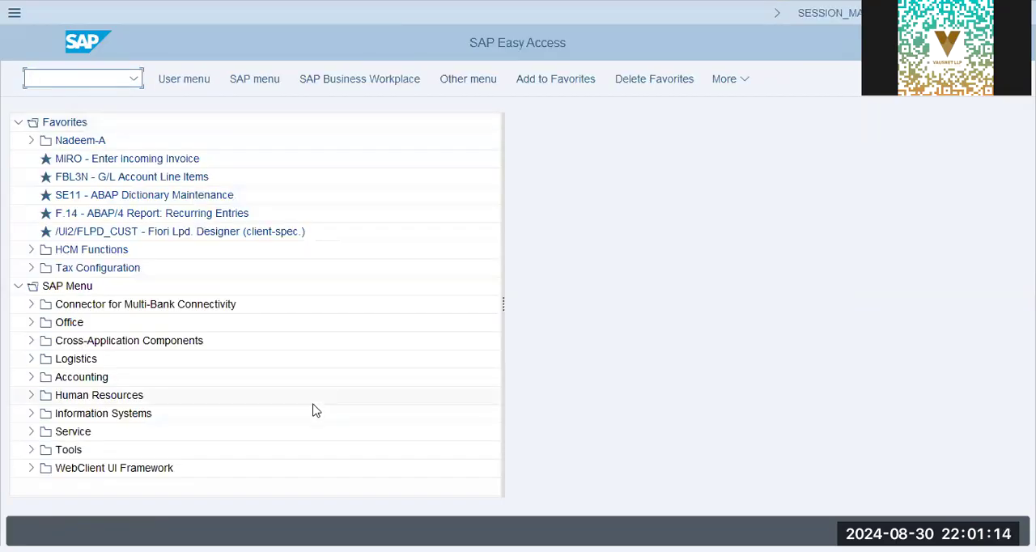
- Open the actual cost line items report for cost centers with transaction KSB1
type("ks01")
key("Return")
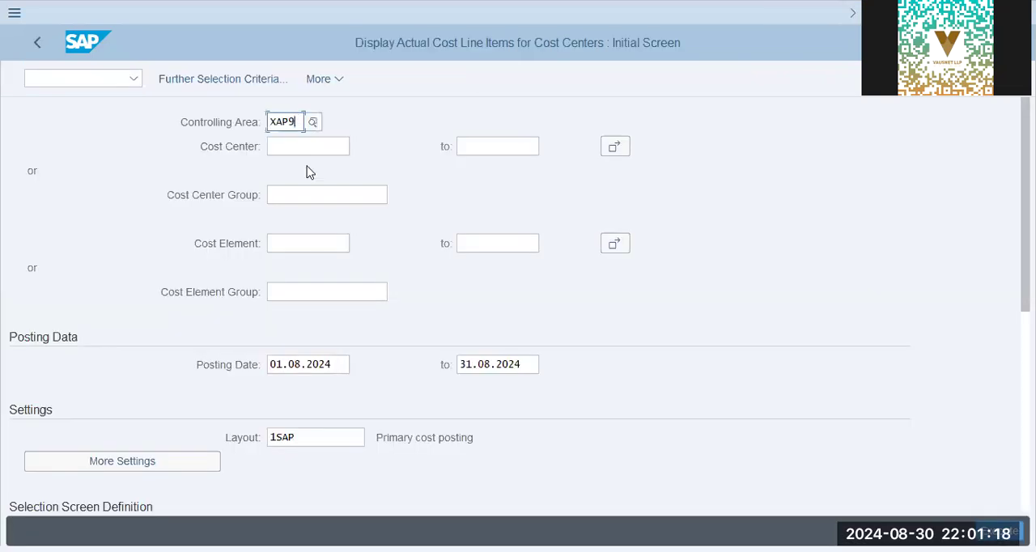
left_click(280, 293)
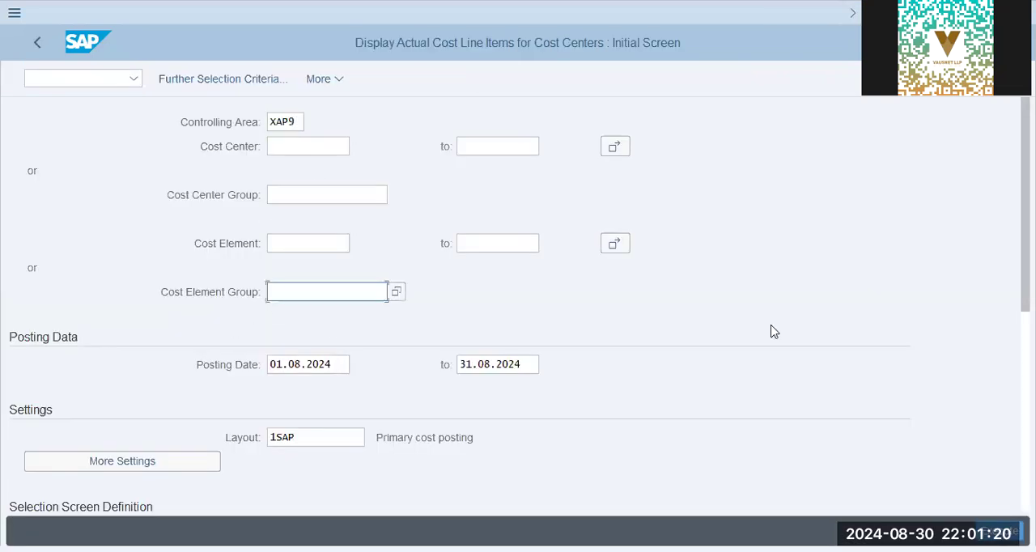
key("alt+Tab")
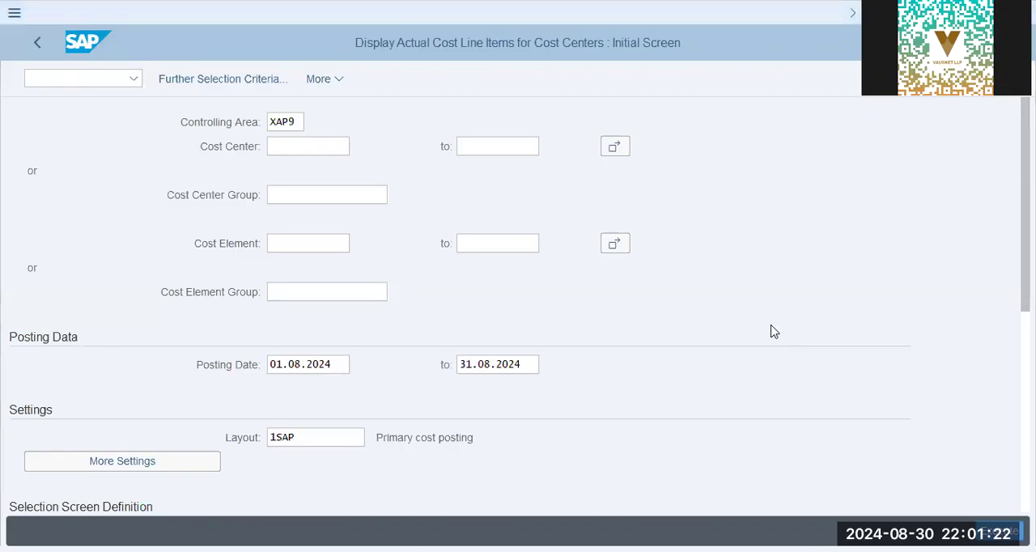
key("alt+Tab")
- Restrict the report to the cost element range 400500 to 400600
left_click(302, 238)
left_click(334, 296)
left_click(330, 245)
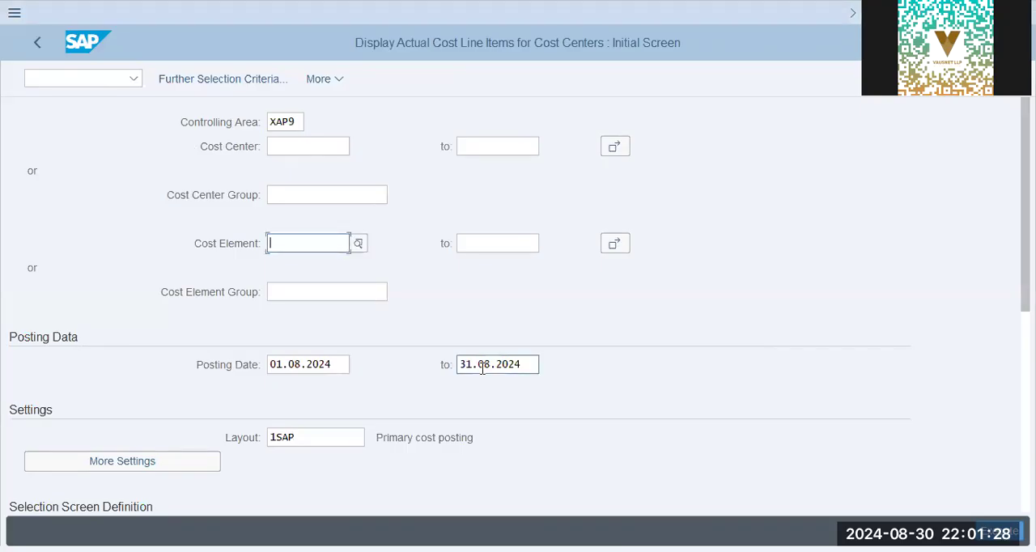
type("3")
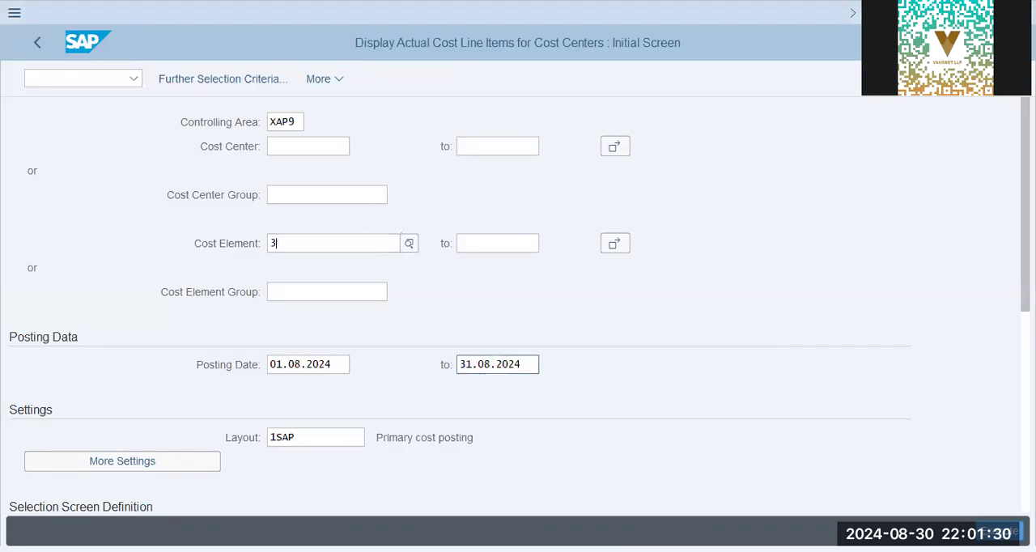
type("00600")
key("Return")
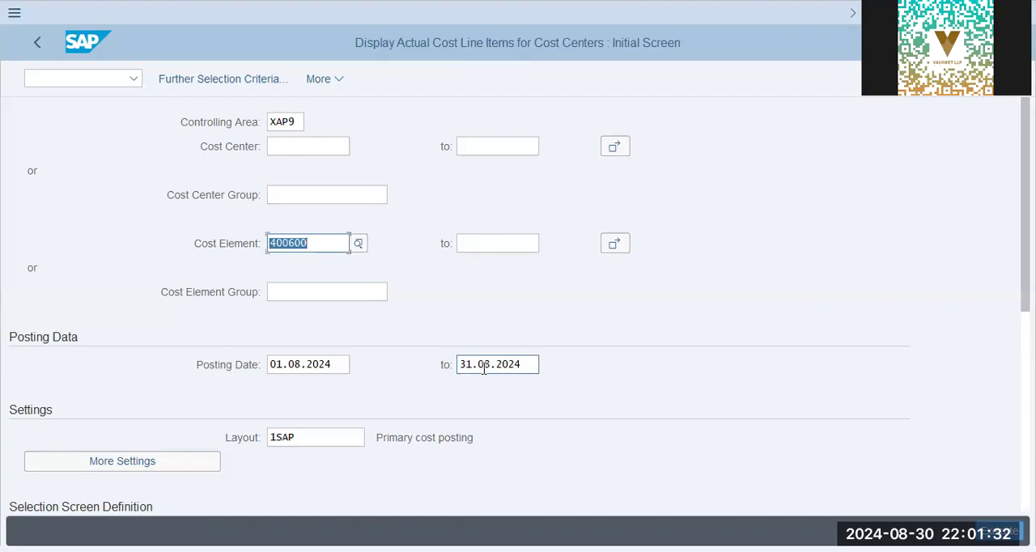
type("400500")
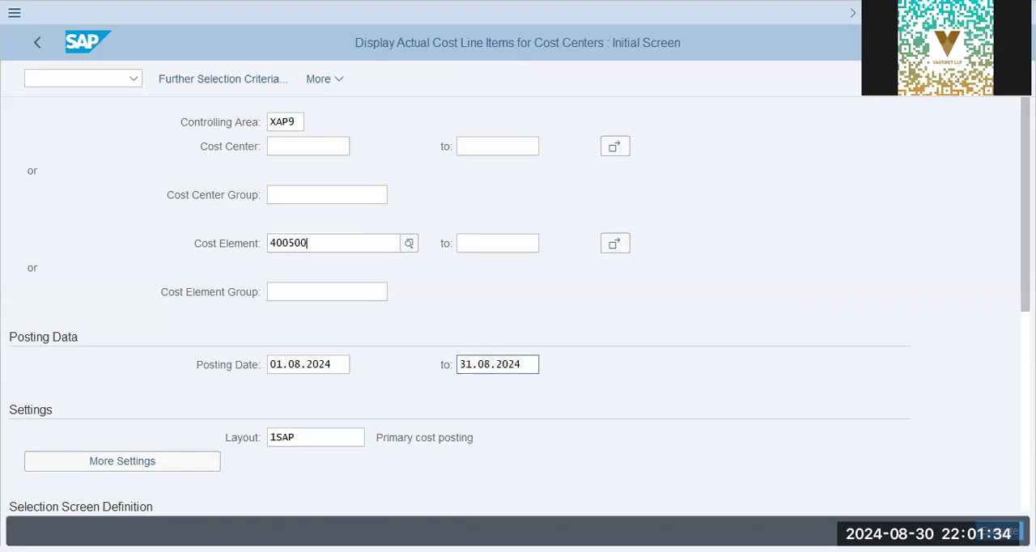
key("Tab")
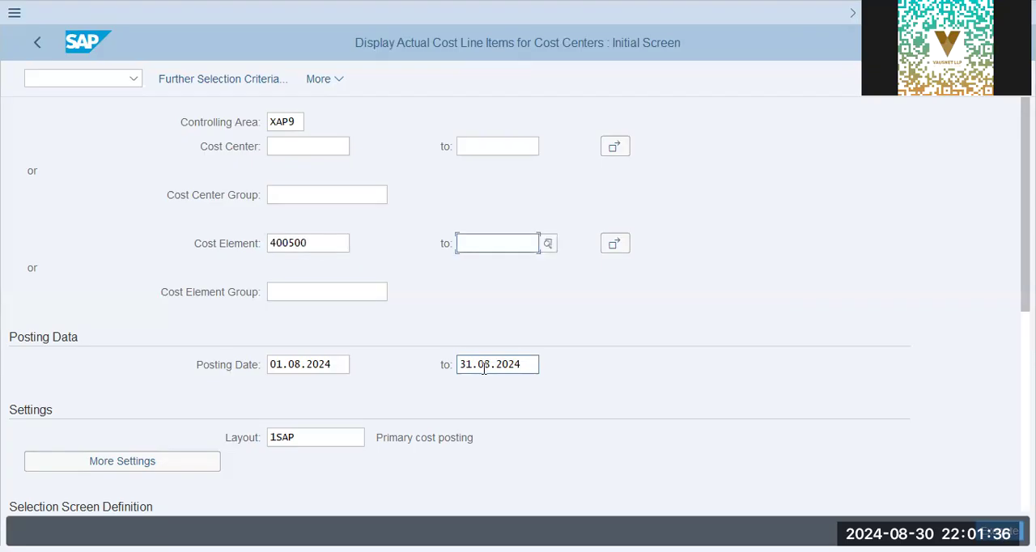
type("400600")
key("Tab")
- Set the report's posting date start to 01.01.2024 and clear the end date
key("Tab")
type("01.01.2024")
key("Tab")
key("Delete")
key("Tab")
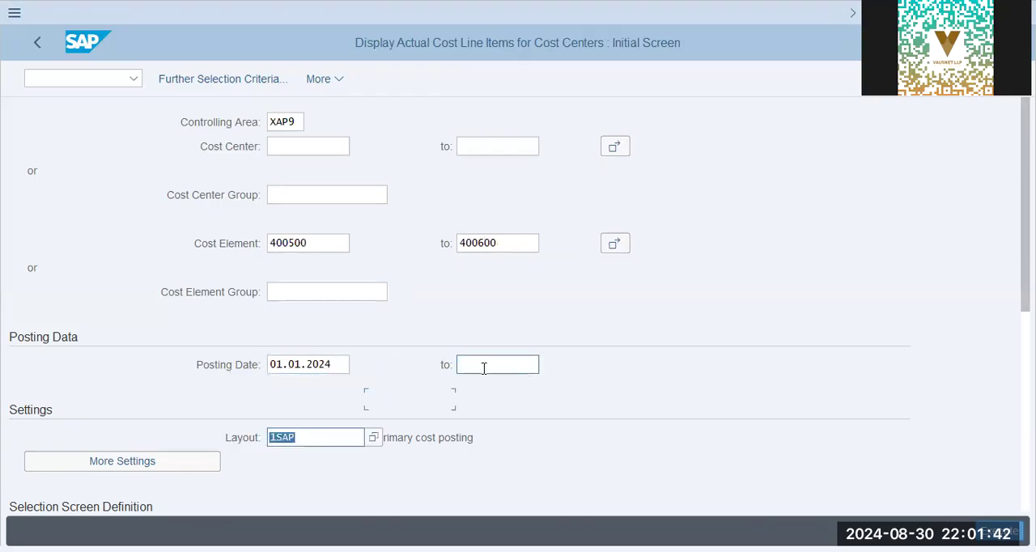
- Replace the report's layout with /3KAP
key("Delete")
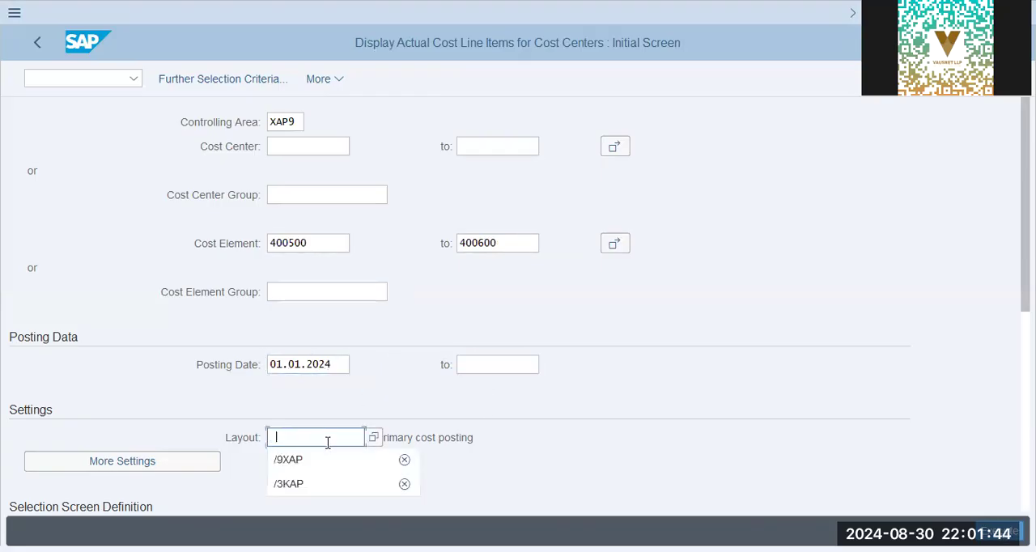
left_click(315, 483)
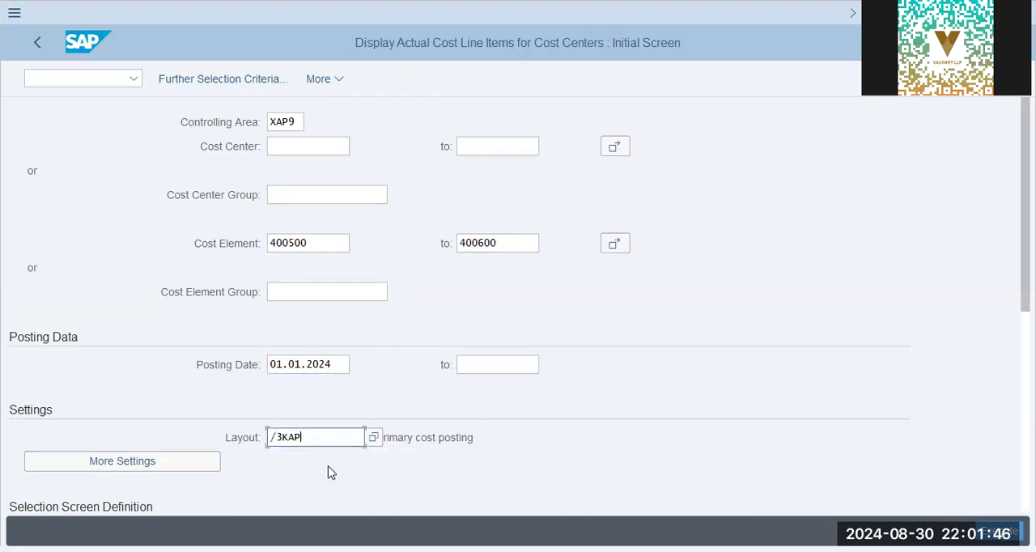
left_click(399, 437)
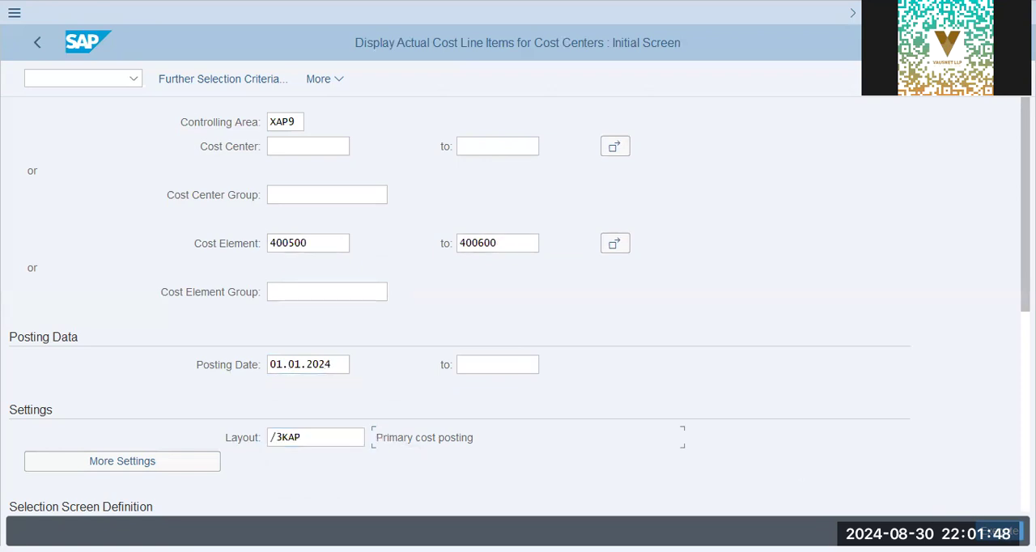
- Run the actual line items report for cost center X1009
key("Return")
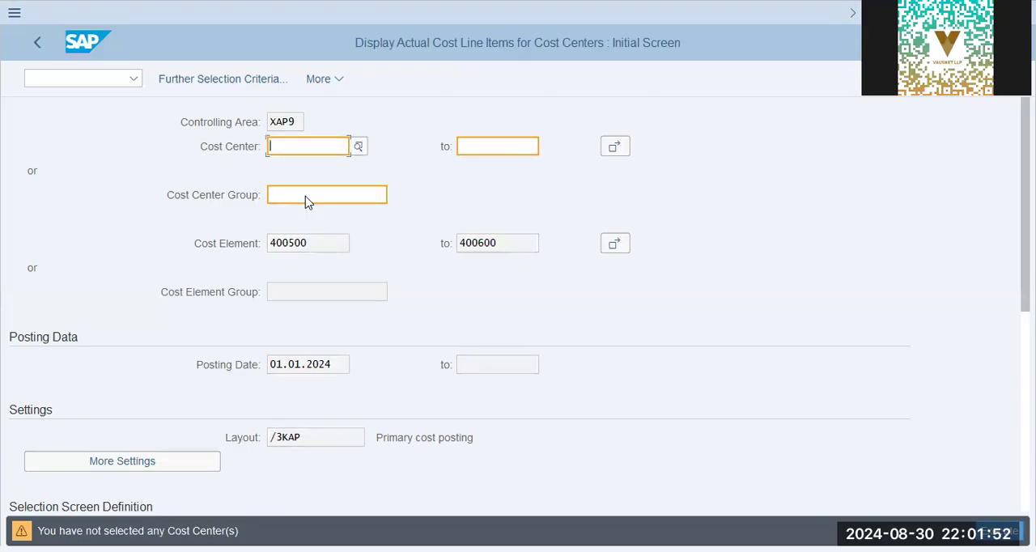
type("x1009")
key("Return")
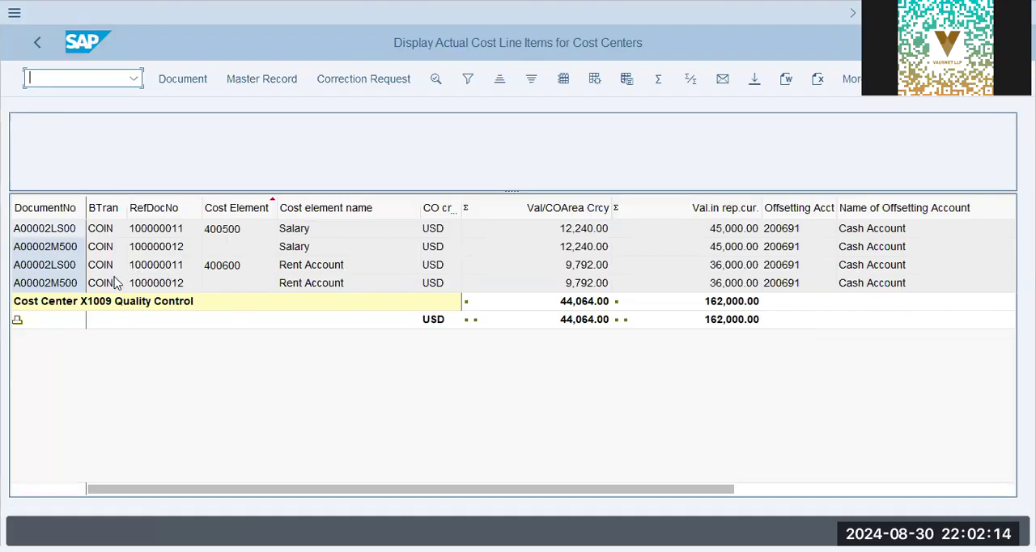
left_click(189, 389)
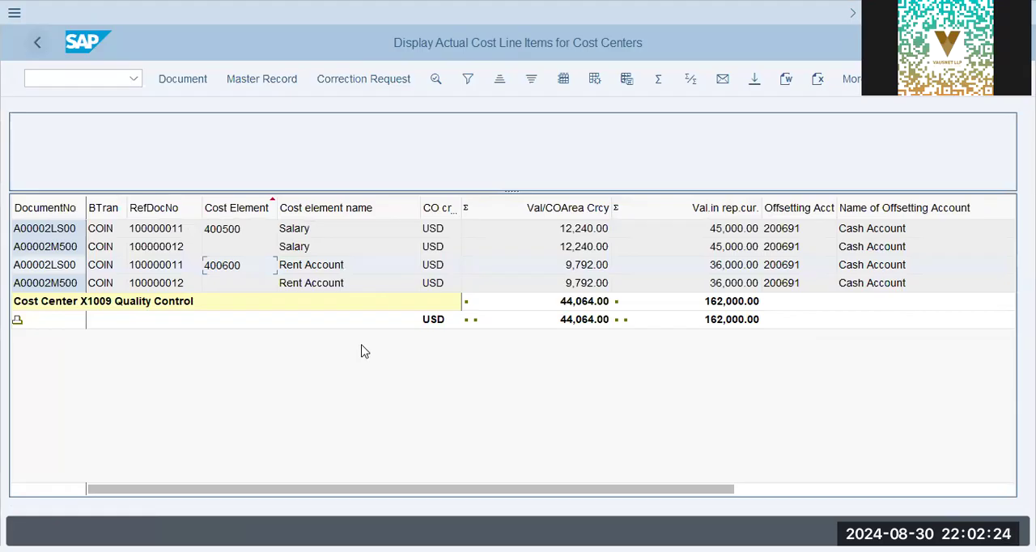
- Exit the line item list and start the transaction for entering sender activities
key("F3")
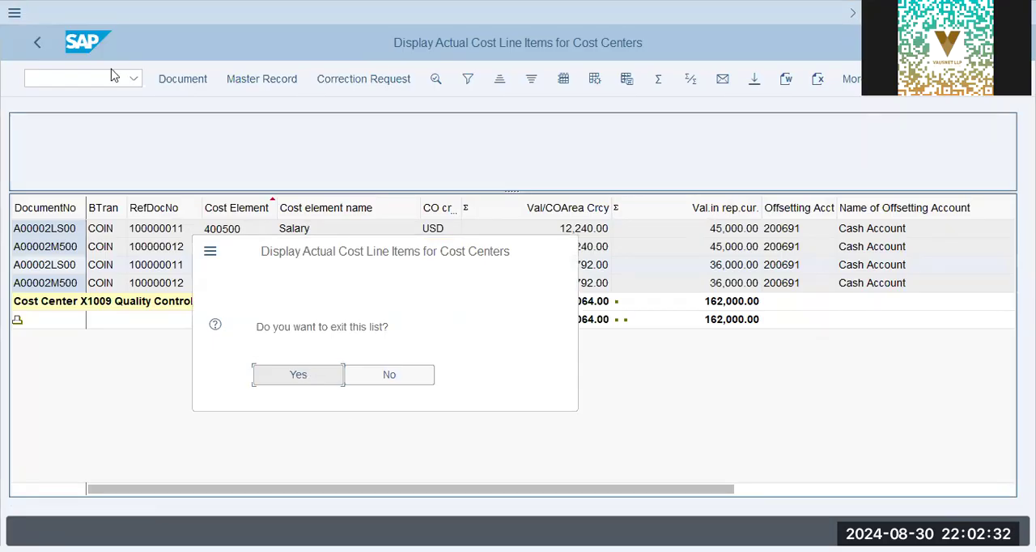
key("Return")
type("/n kb41")
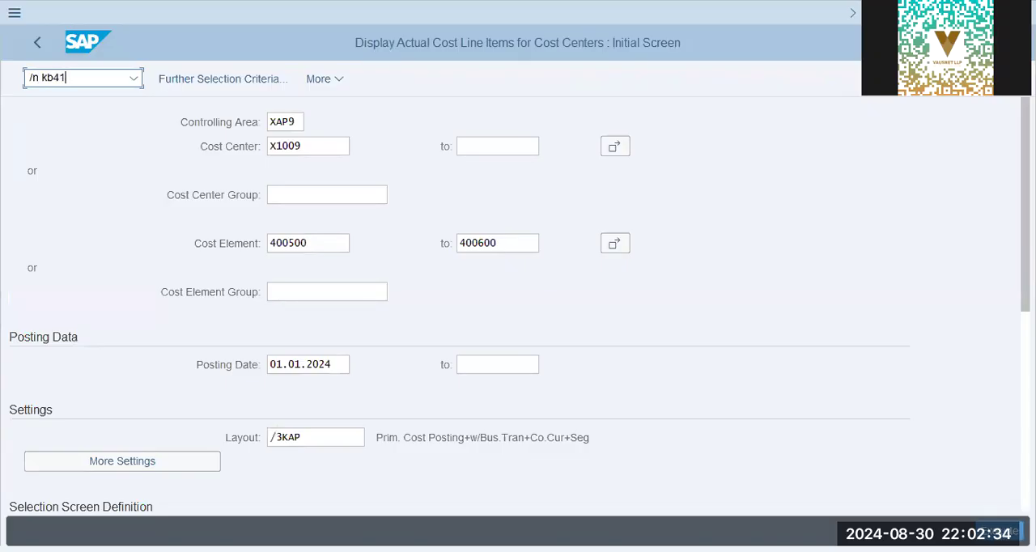
key("BackSpace")
key("BackSpace")
type("b15n")
key("Return")
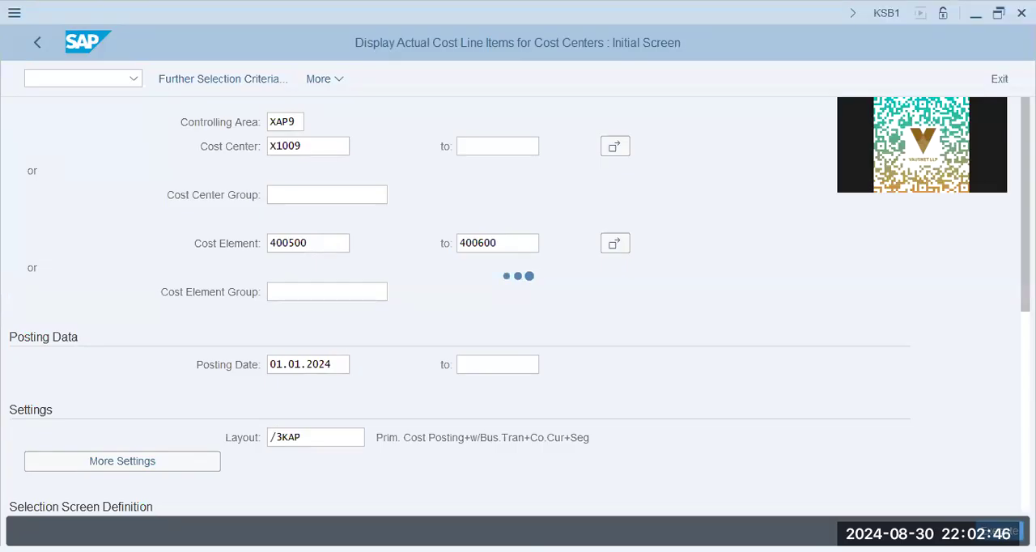
- Switch to the Notepad notes and review the listed process steps, from splitting and price calculation to direct activity allocation
key("alt+Tab")
double_click(629, 160)
left_click_drag(608, 173, 761, 173)
left_click(760, 173)
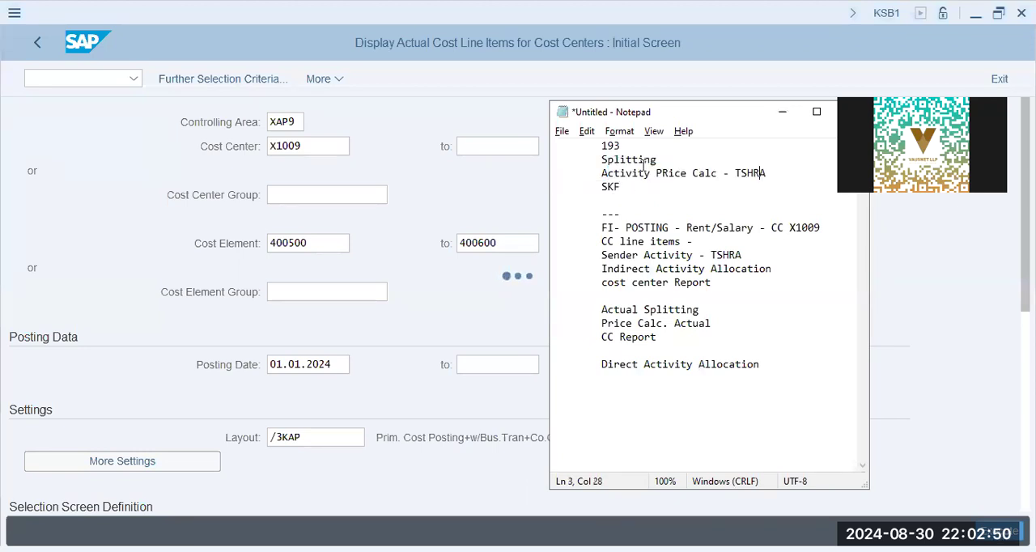
left_click(613, 188)
left_click(349, 278)
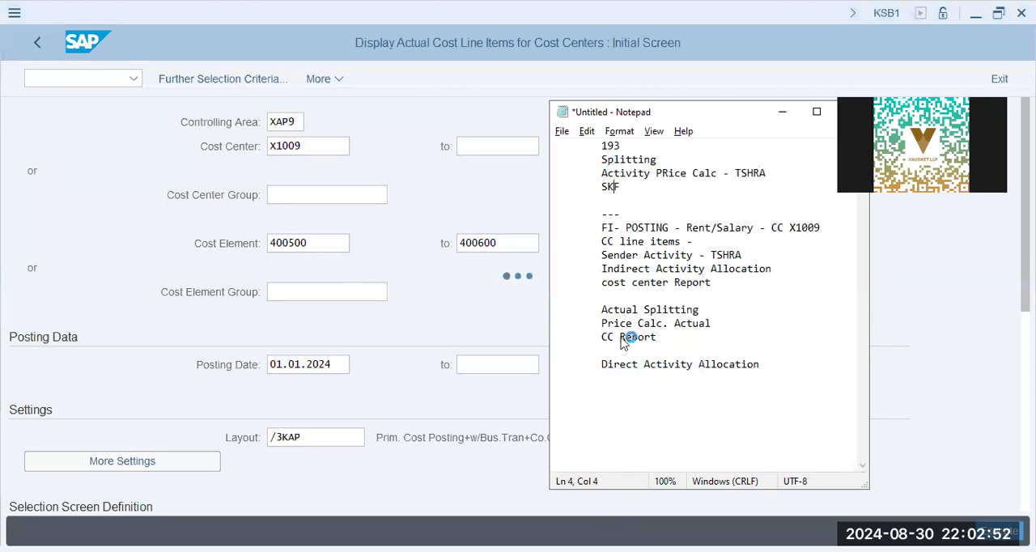